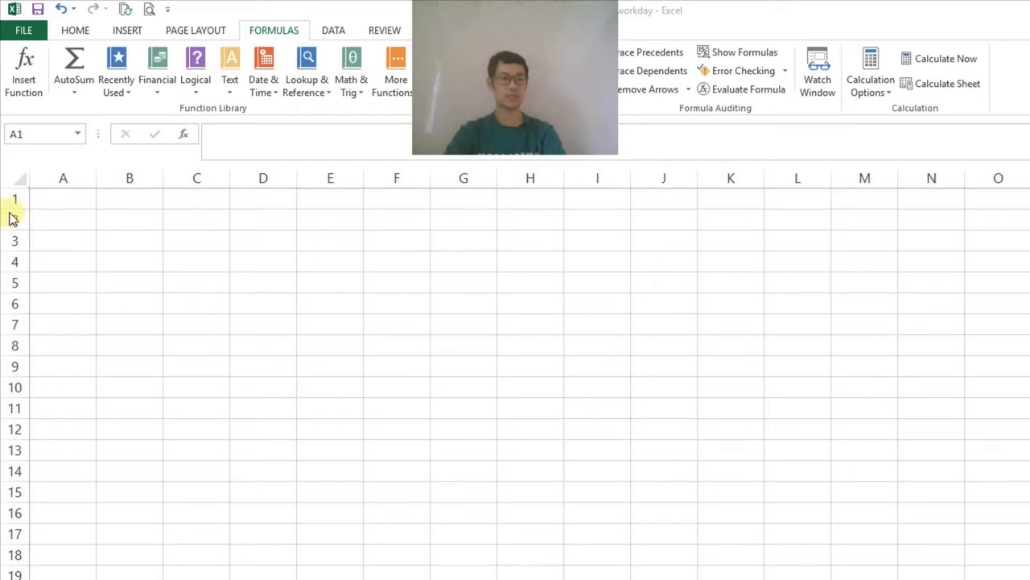
# Enter the title NETWORKDAYS in cell A1
pyautogui.click(69, 209)
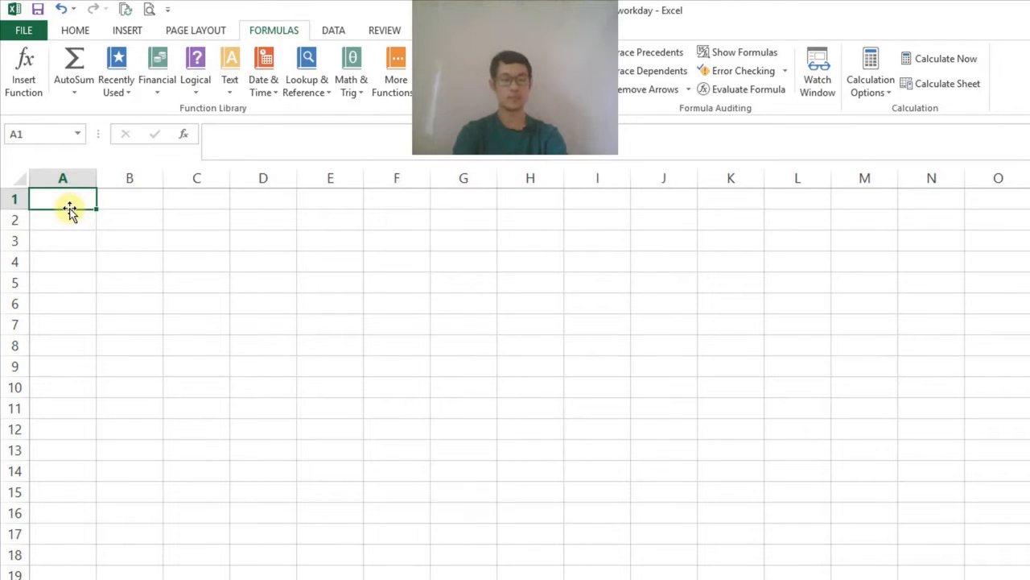
pyautogui.doubleClick(62, 195)
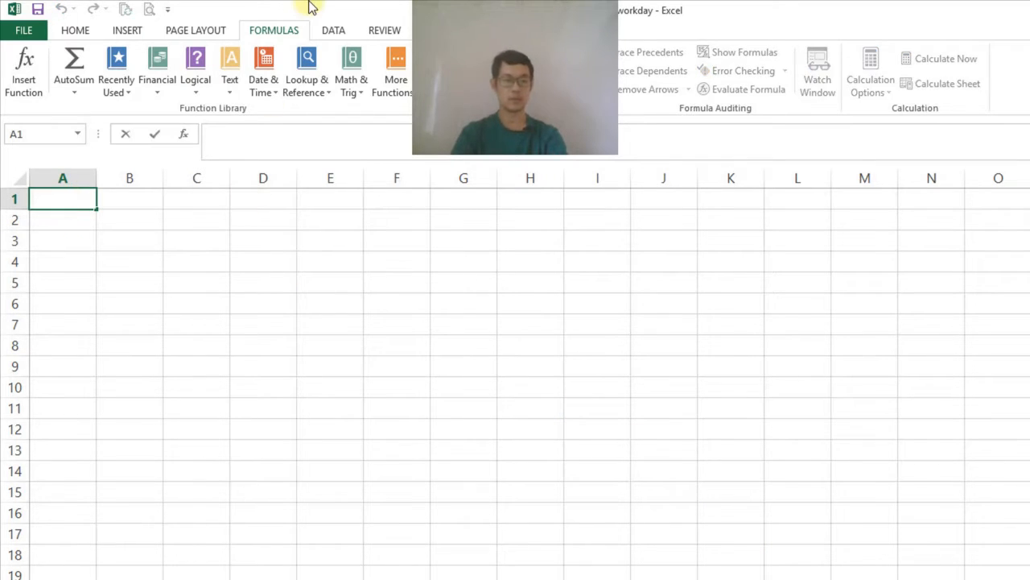
pyautogui.write('NETWORKDAYS')
pyautogui.press('Return')
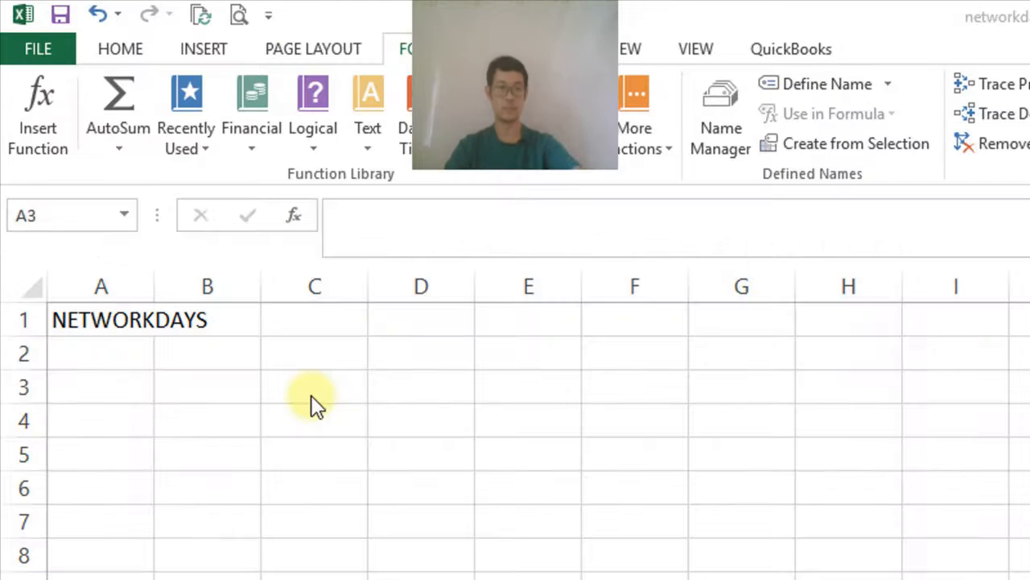
# Enter the syntax text NETWORKDAYS(start_date,end_date,[holidays]) in cell A3
pyautogui.click(99, 384)
pyautogui.write('NETWOR')
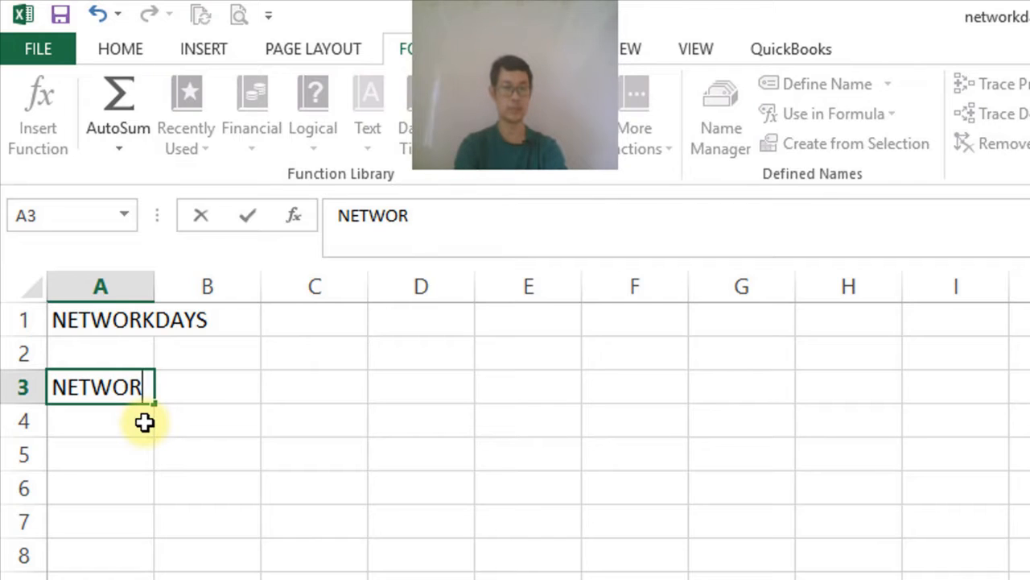
pyautogui.write('KDAYS')
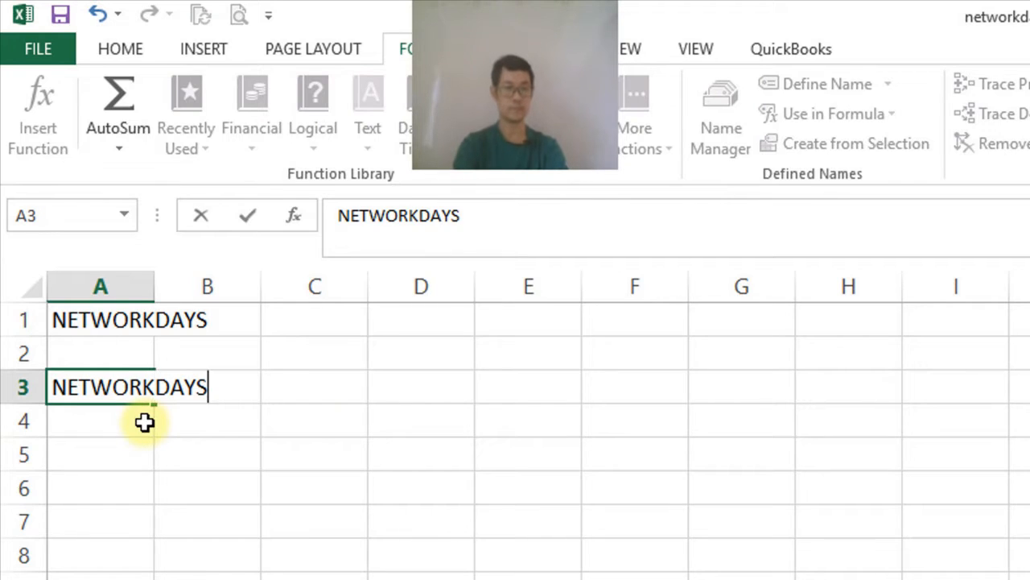
pyautogui.write('(start')
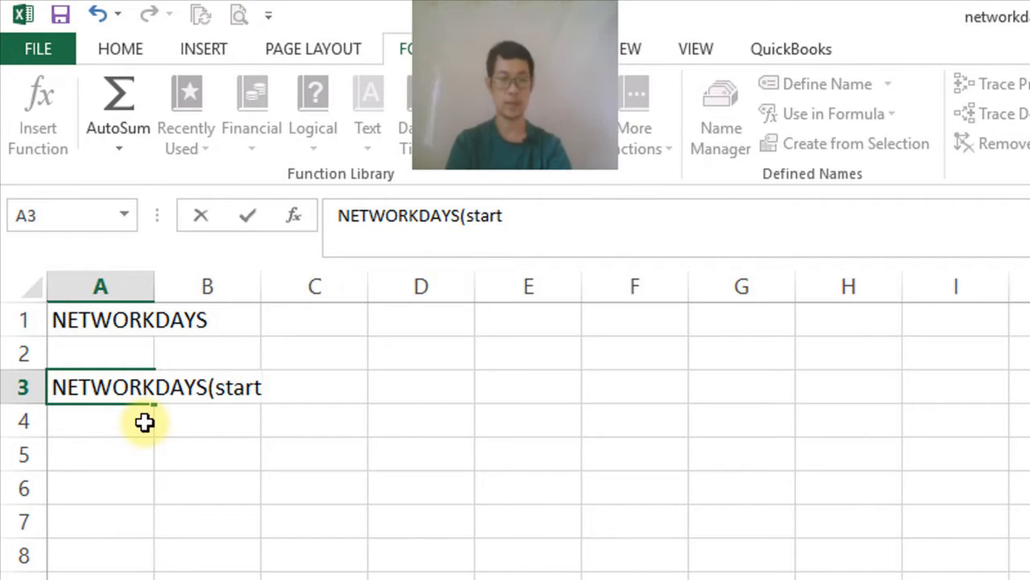
pyautogui.write('_date,end')
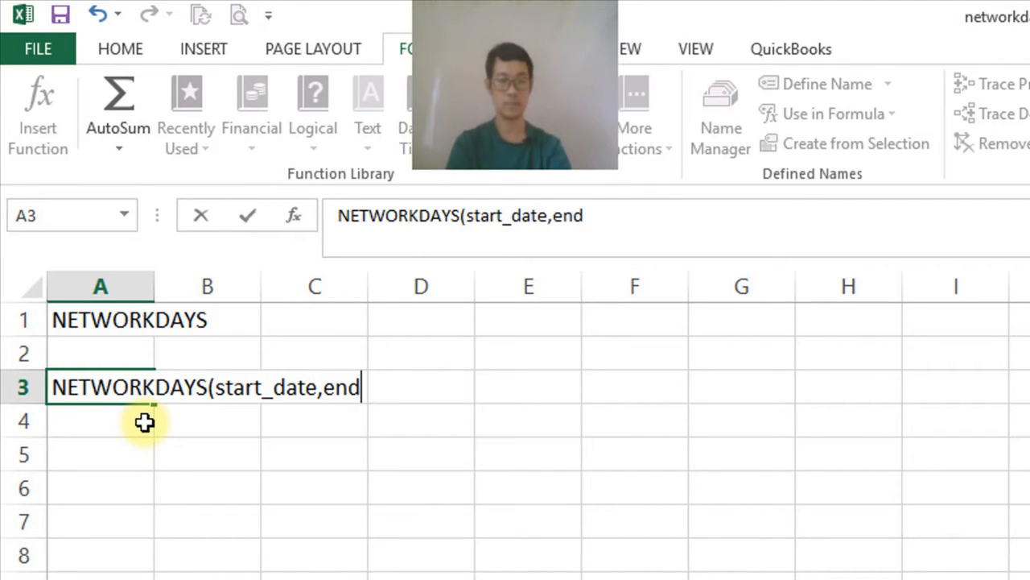
pyautogui.write('_date,[hoid')
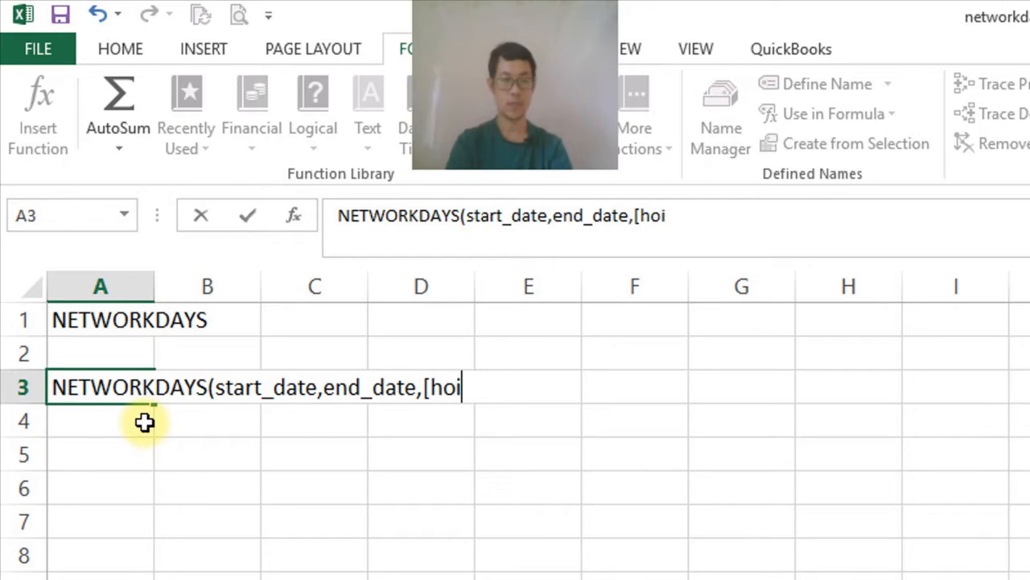
pyautogui.press('BackSpace')
pyautogui.press('BackSpace')
pyautogui.write('lida')
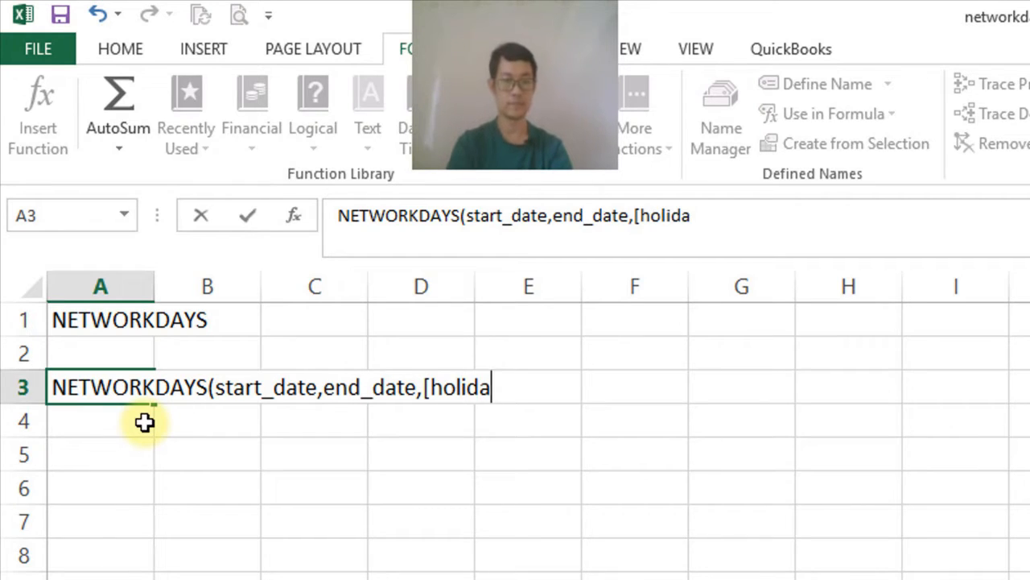
pyautogui.write('ys])')
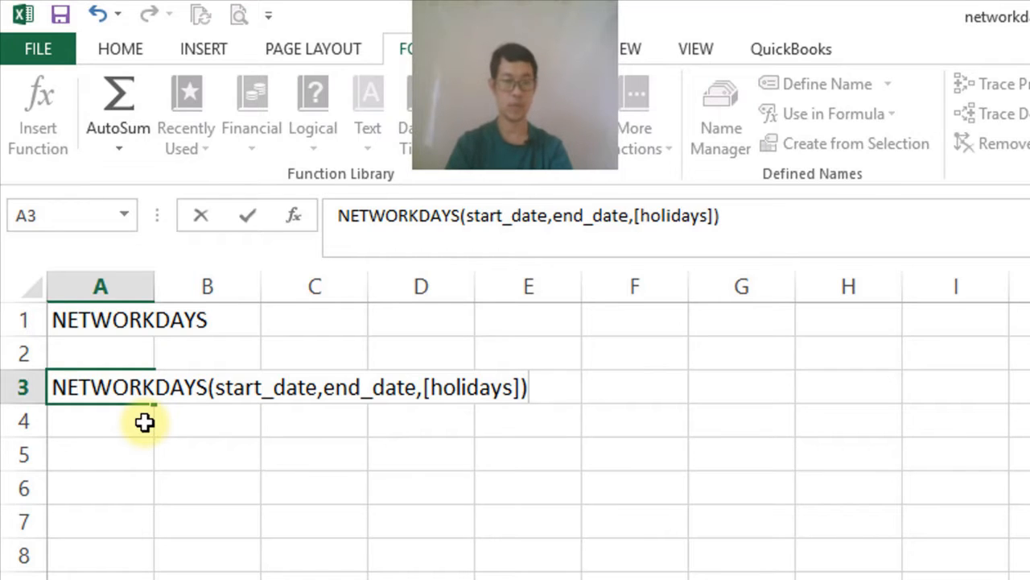
pyautogui.press('Return')
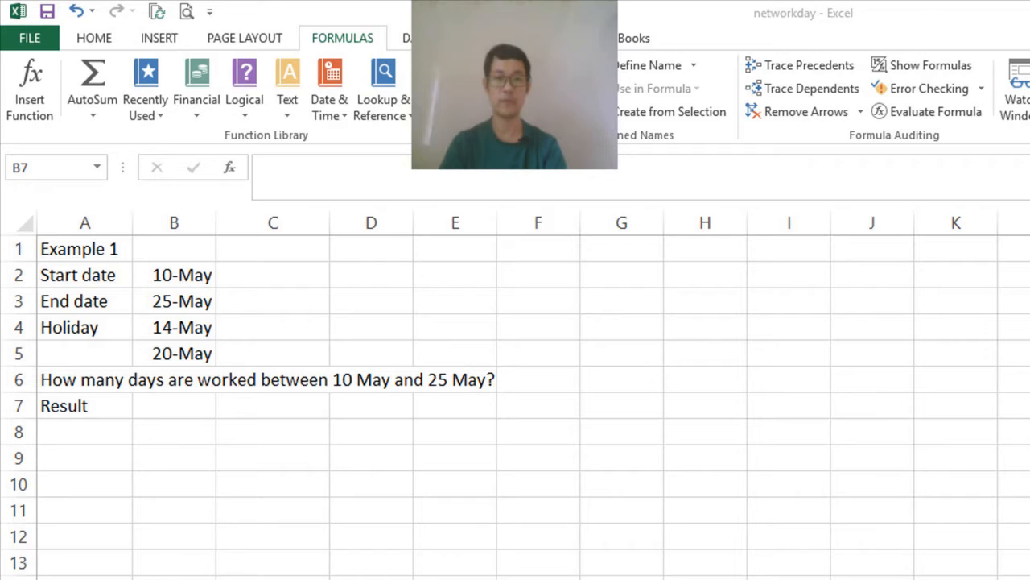
# Enter =networkdays(B2,B3) in result cell B7 to count the working days between the Example 1 start and end dates
pyautogui.click(188, 405)
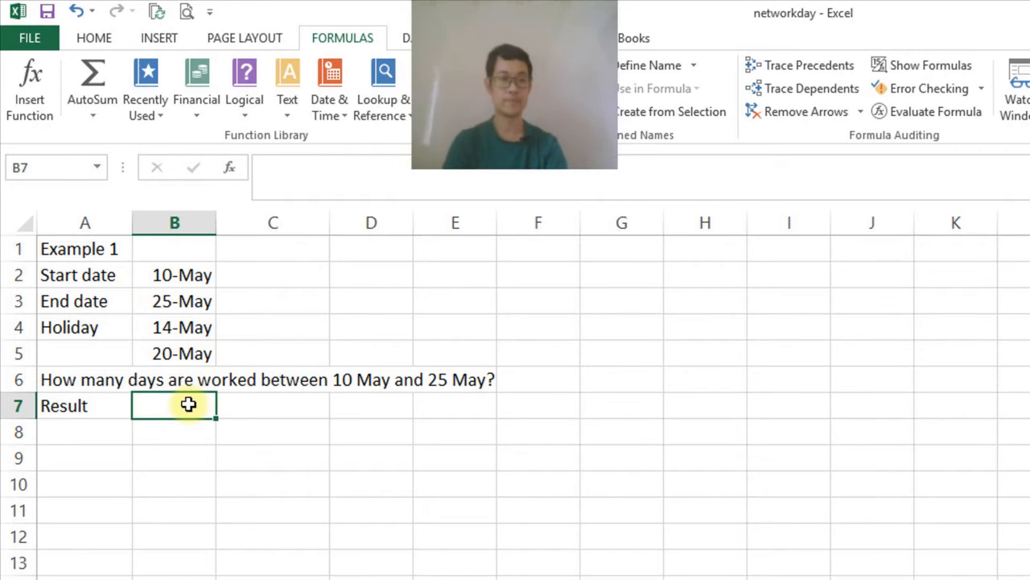
pyautogui.write('=')
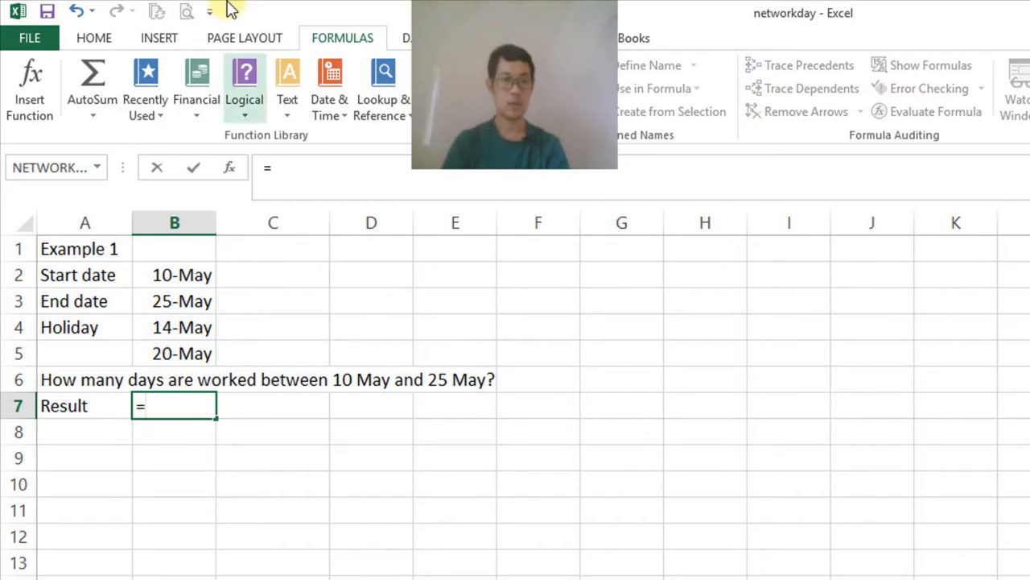
pyautogui.write('netowr')
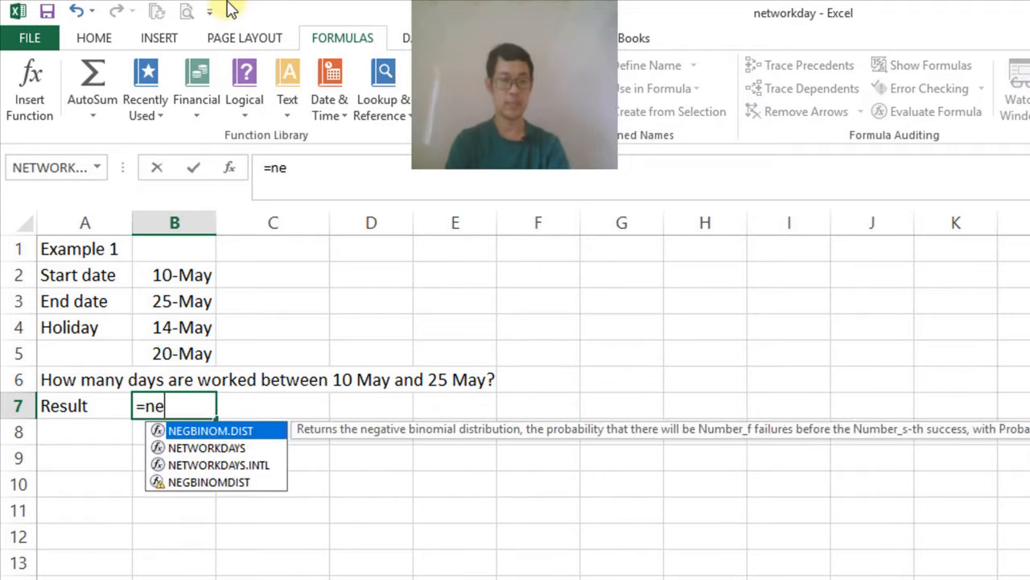
pyautogui.press('BackSpace')
pyautogui.press('BackSpace')
pyautogui.press('BackSpace')
pyautogui.write('wor')
pyautogui.press('BackSpace')
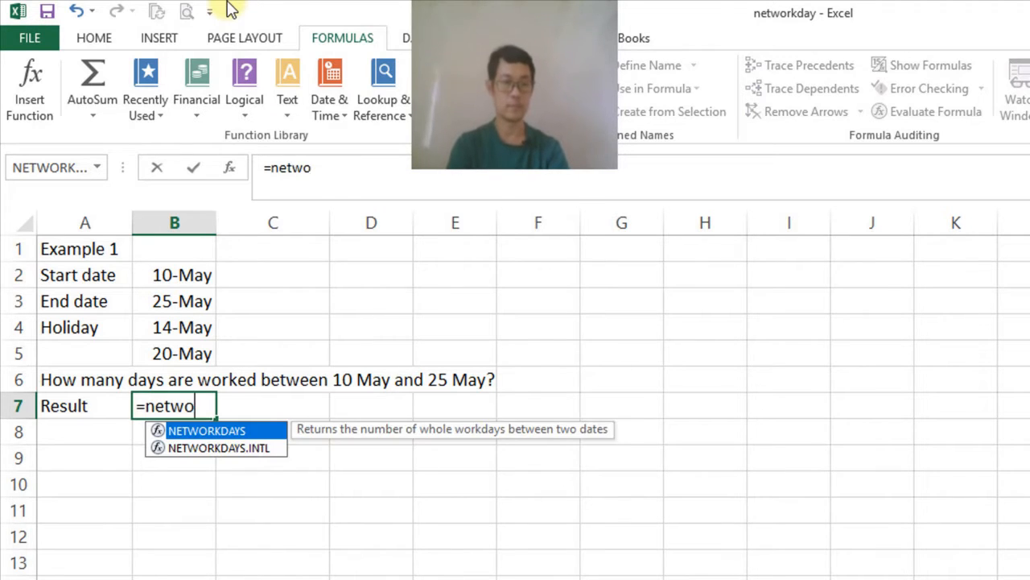
pyautogui.write('rkdays(')
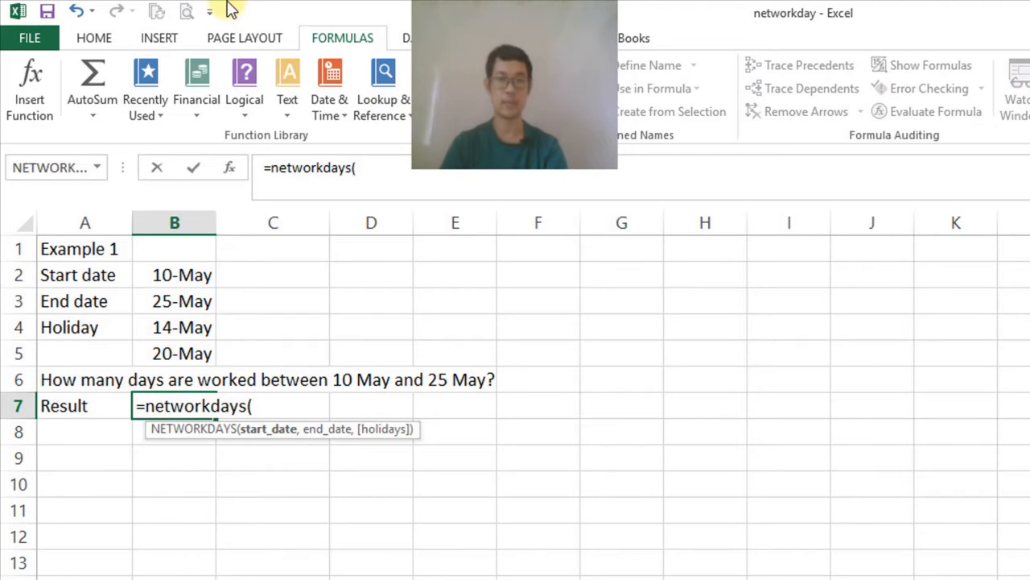
pyautogui.click(195, 280)
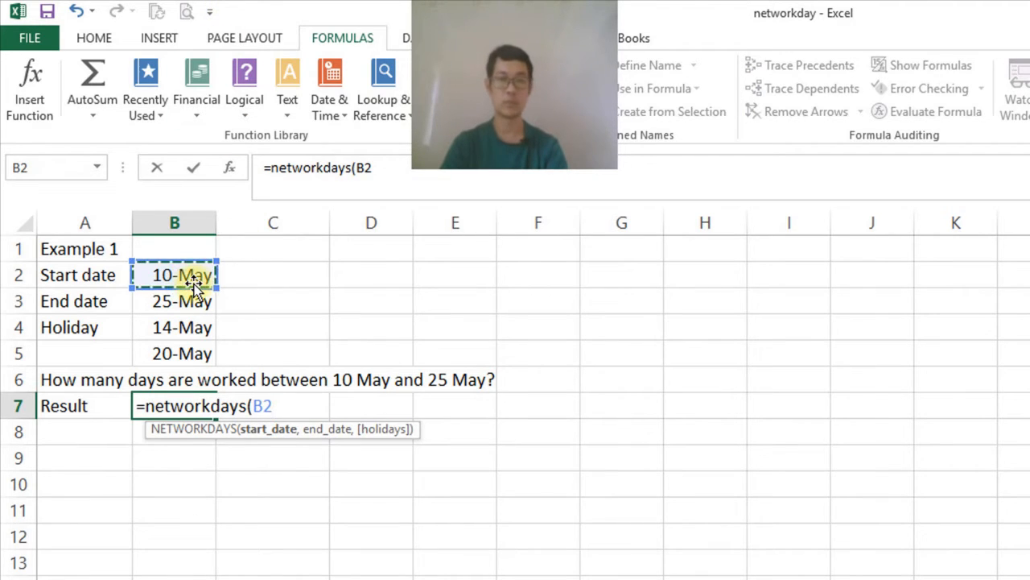
pyautogui.write(',')
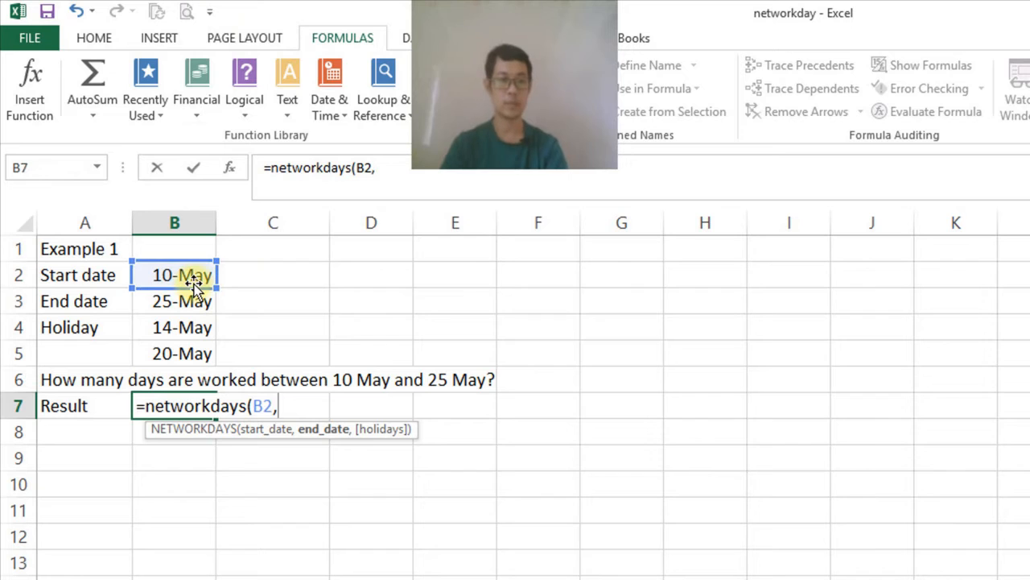
pyautogui.click(195, 300)
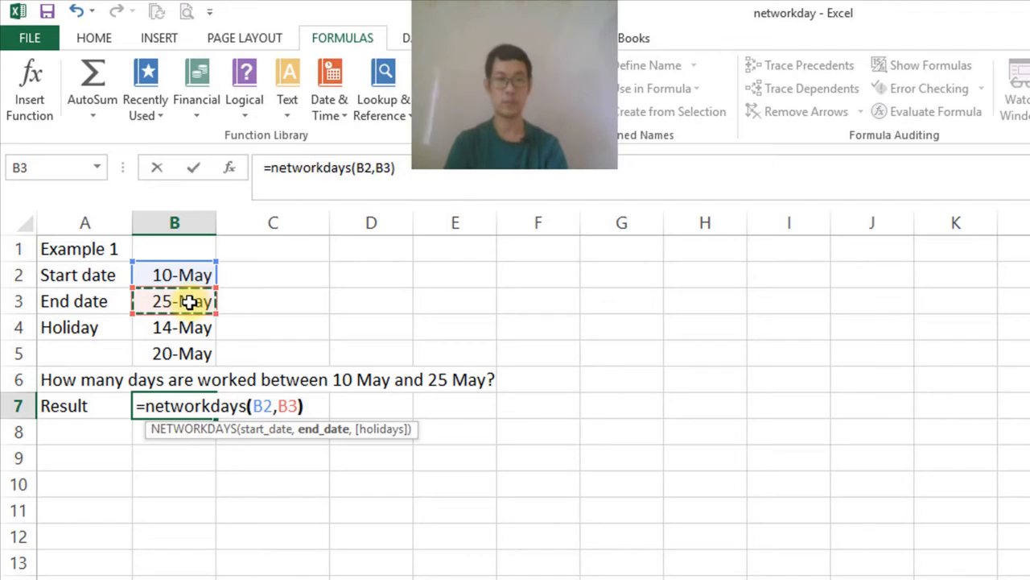
pyautogui.write(')')
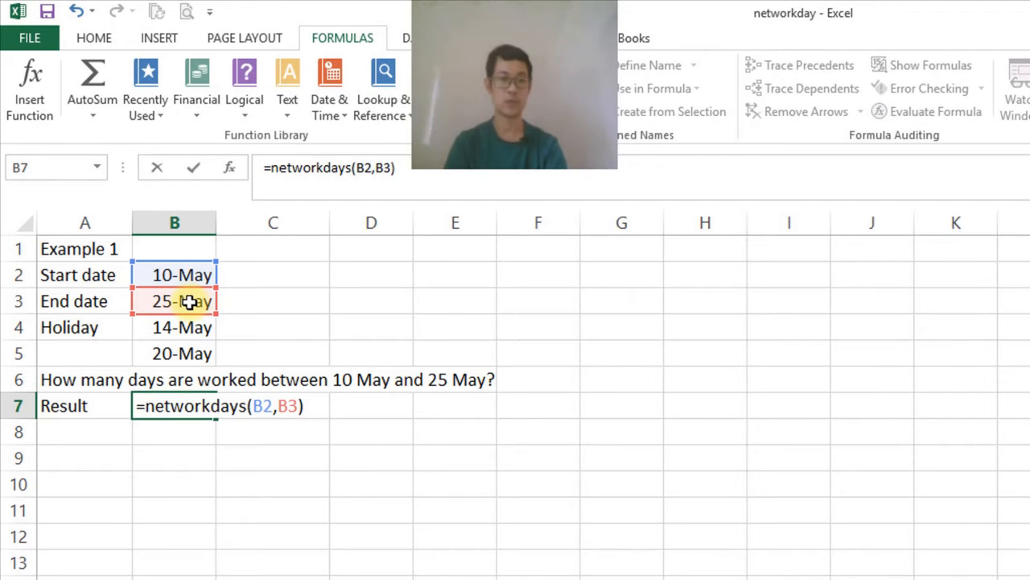
pyautogui.press('Return')
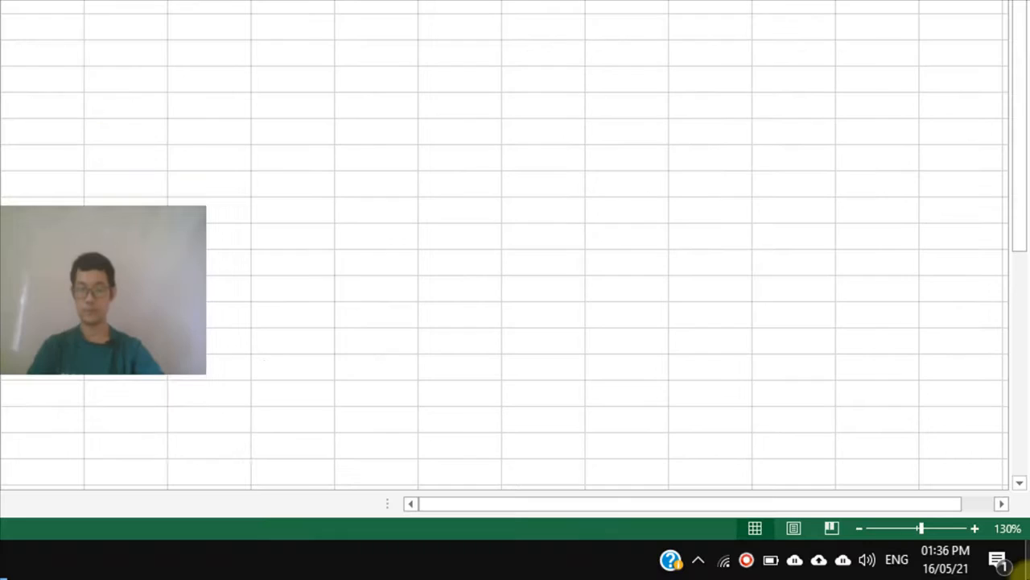
# Open the system calendar to check the days between 10 May and 25 May
pyautogui.click(946, 560)
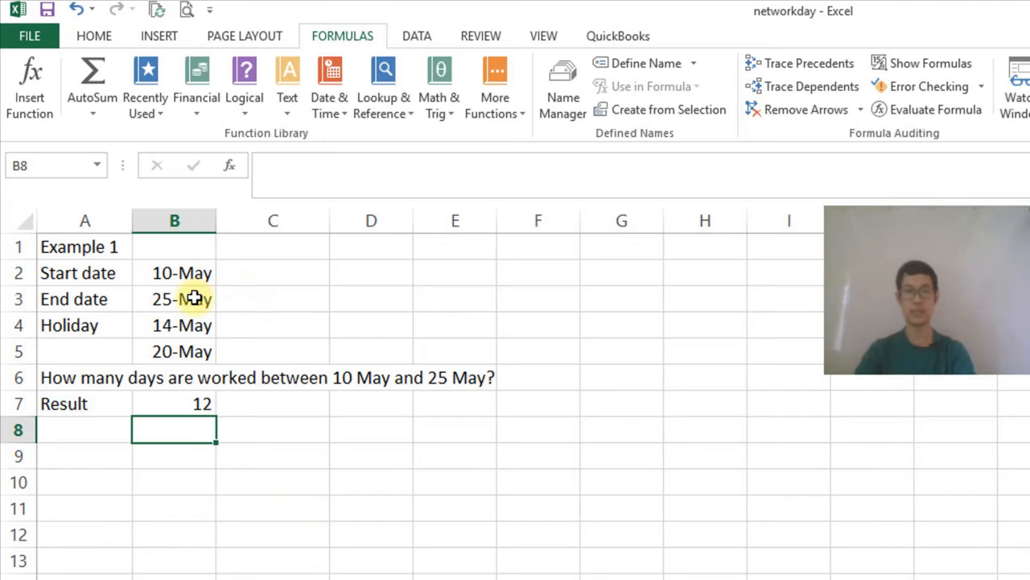
# Add the 14-May holiday in B4 as the holidays argument of the NETWORKDAYS formula in B7
pyautogui.click(184, 402)
pyautogui.doubleClick(184, 406)
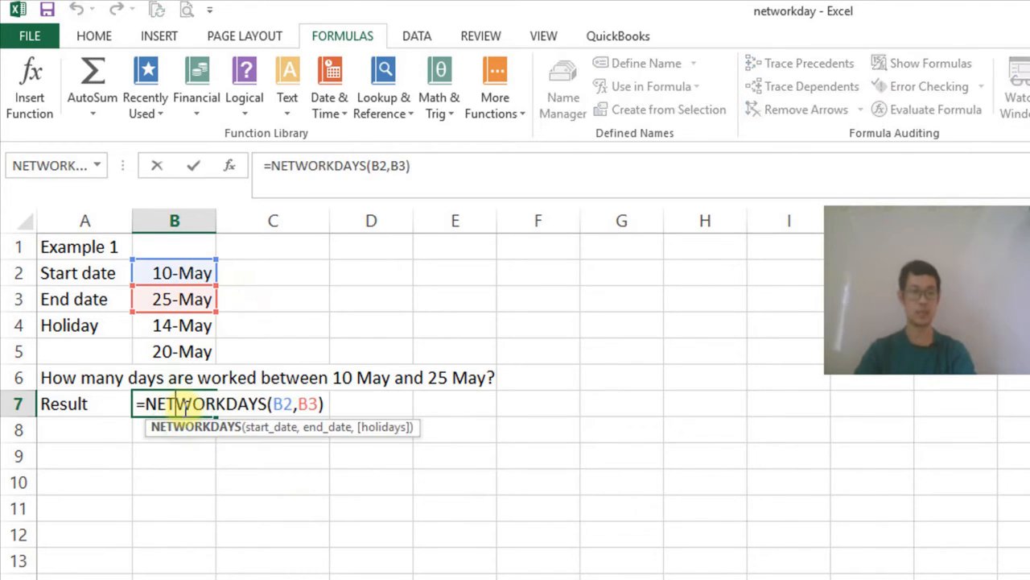
pyautogui.click(317, 407)
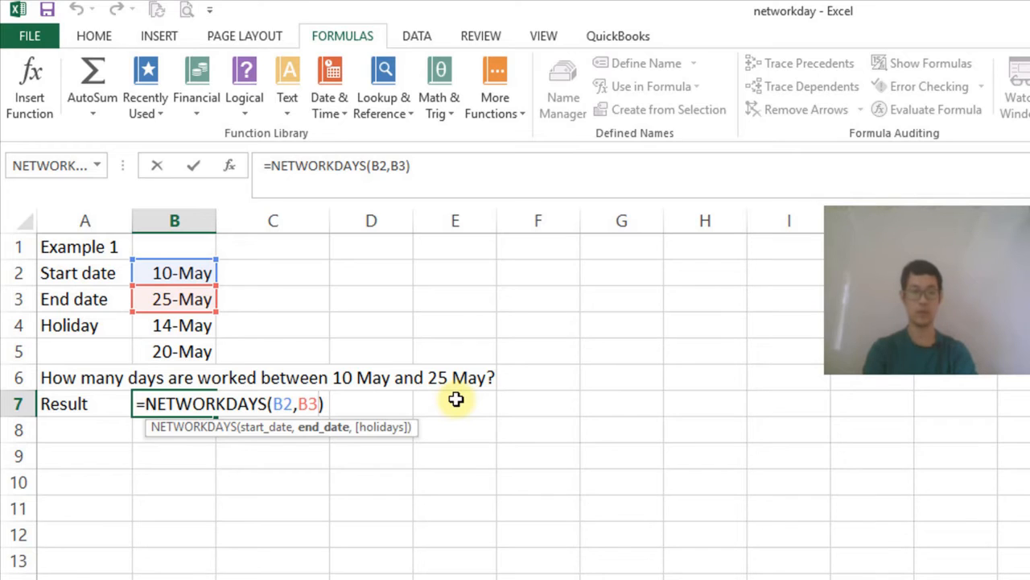
pyautogui.write(',')
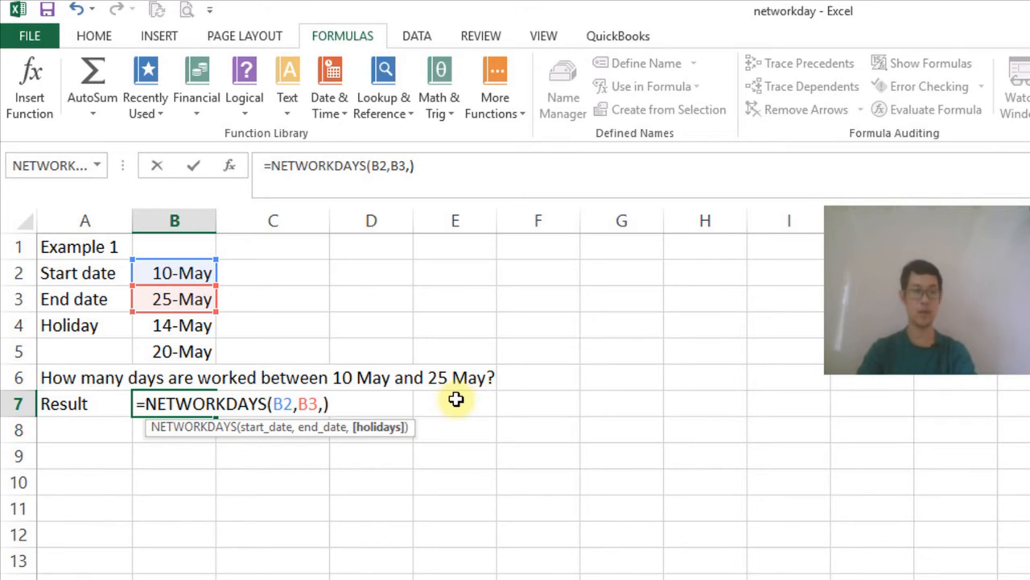
pyautogui.click(180, 323)
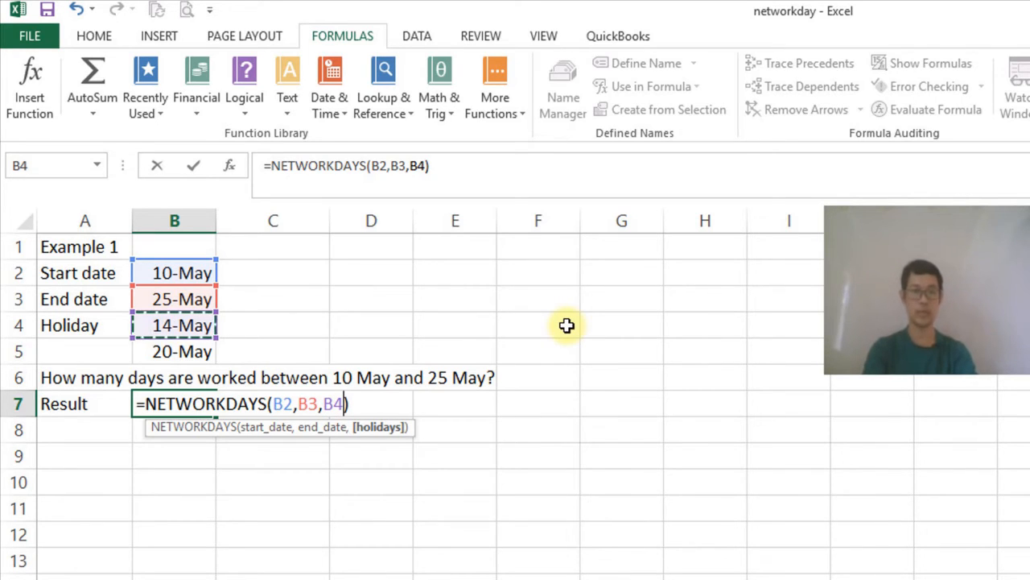
pyautogui.press('Return')
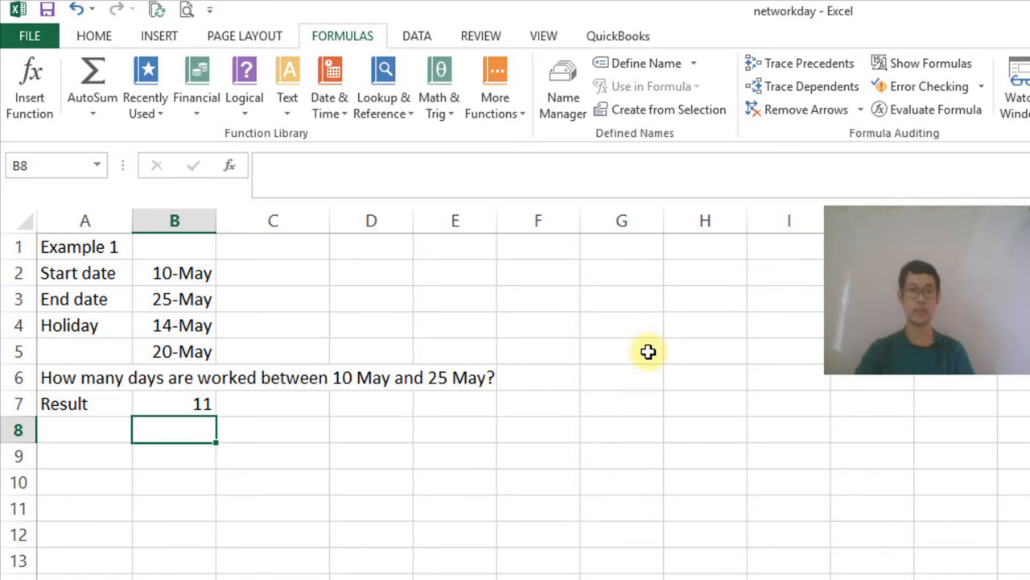
# Replace the holidays argument of the B7 formula with the range B4:B5 to exclude both holidays
pyautogui.click(207, 326)
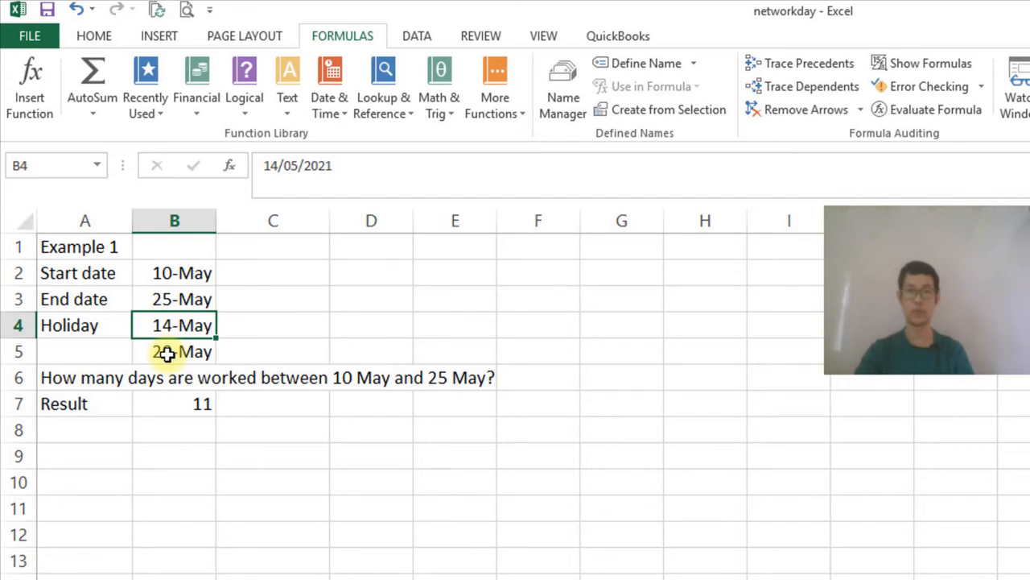
pyautogui.doubleClick(180, 402)
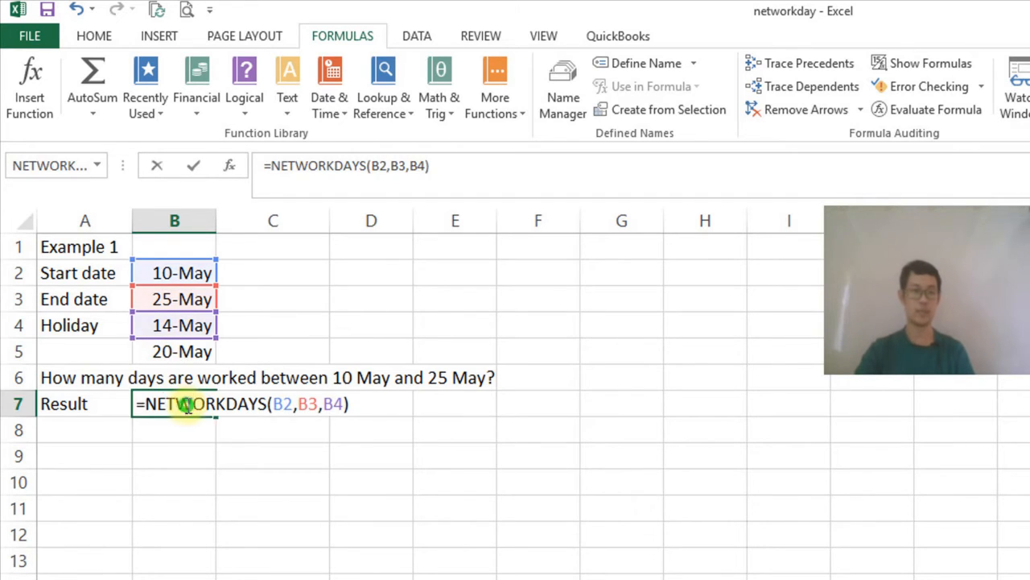
pyautogui.click(342, 402)
pyautogui.press('BackSpace')
pyautogui.press('BackSpace')
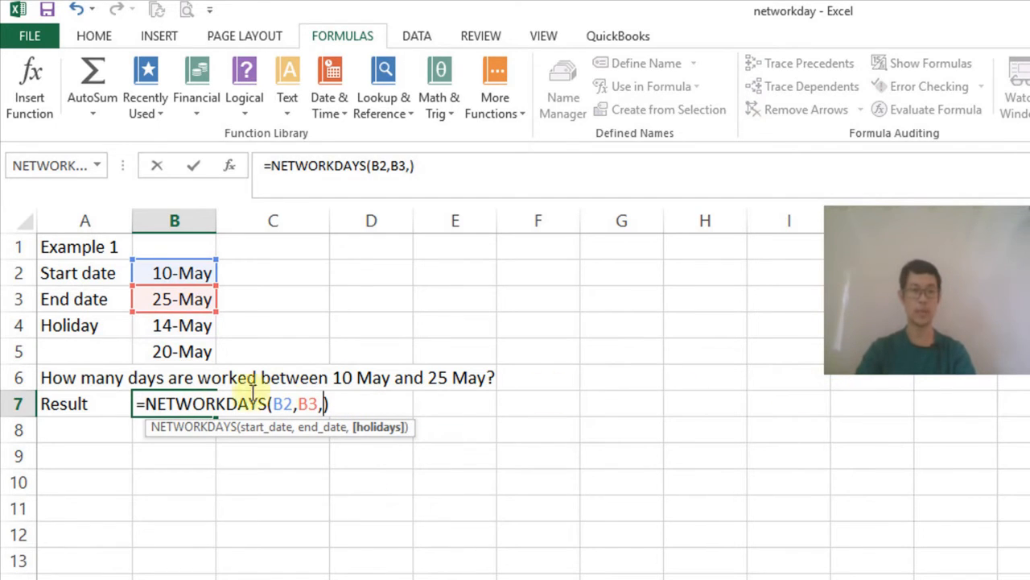
pyautogui.moveTo(166, 329); pyautogui.dragTo(164, 349)
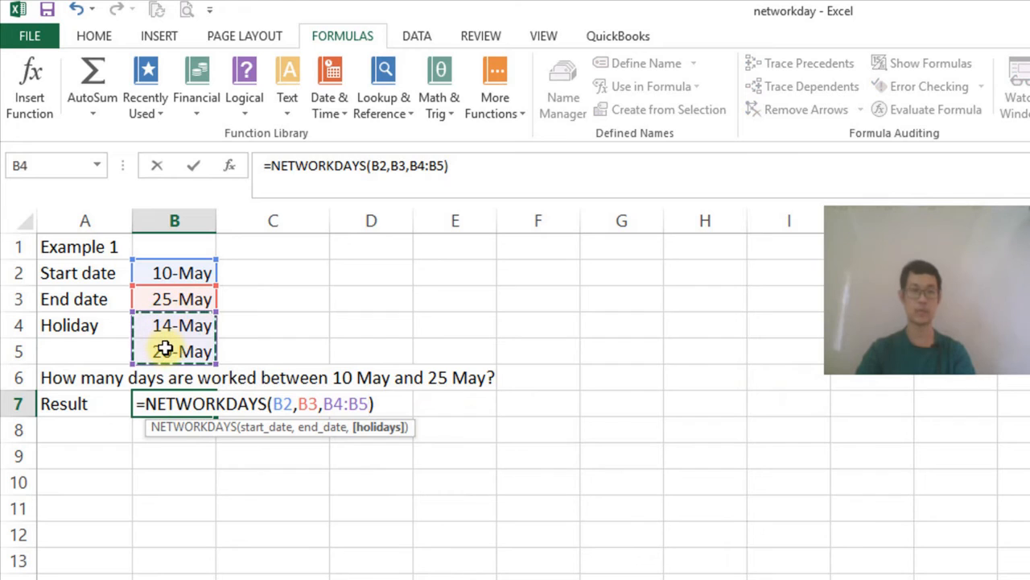
pyautogui.press('Return')
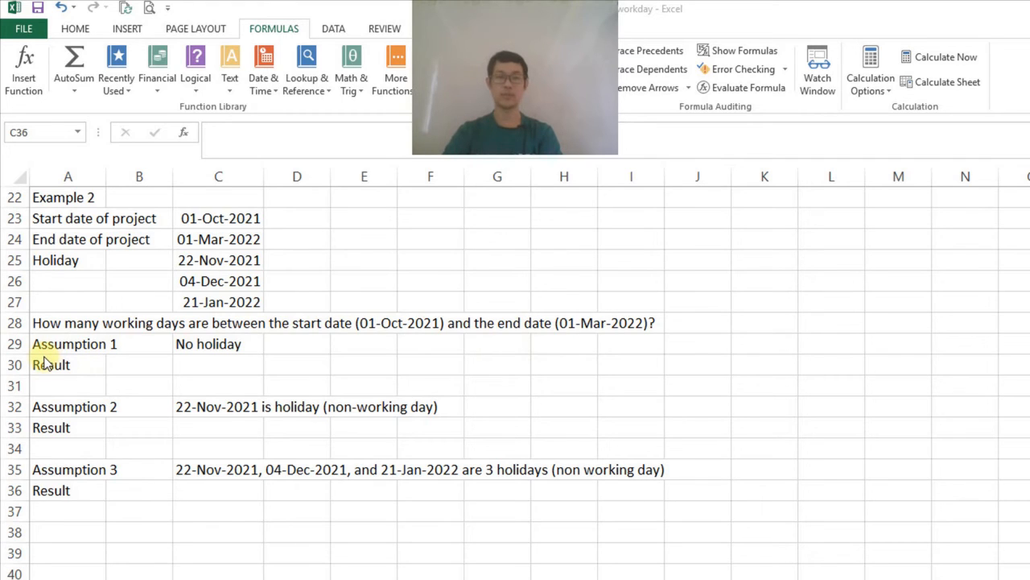
# Enter =networkdays(C23,C24) in C30 to count Example 2's working days with no holiday for Assumption 1
pyautogui.click(225, 361)
pyautogui.doubleClick(225, 361)
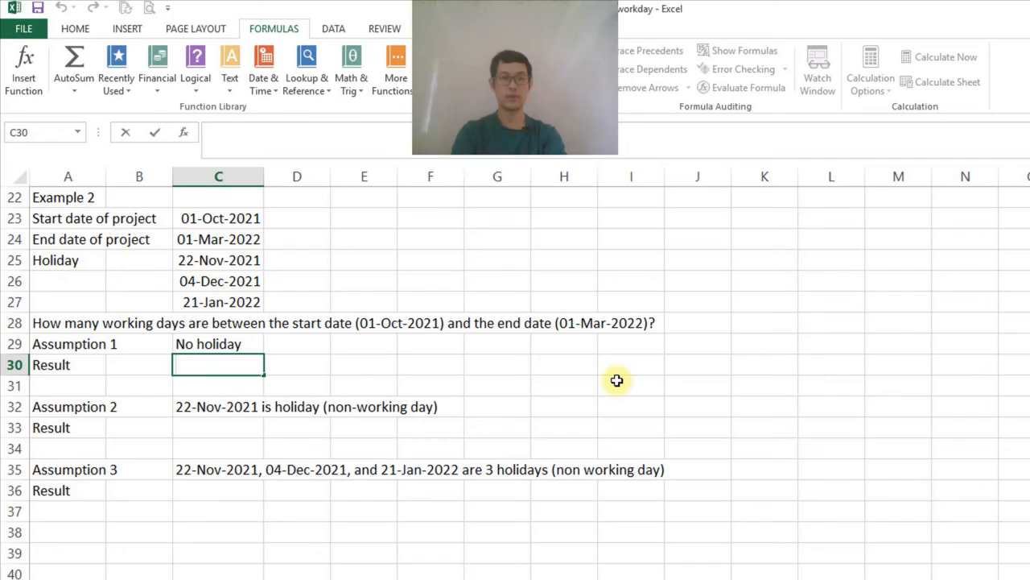
pyautogui.write('=networkdats')
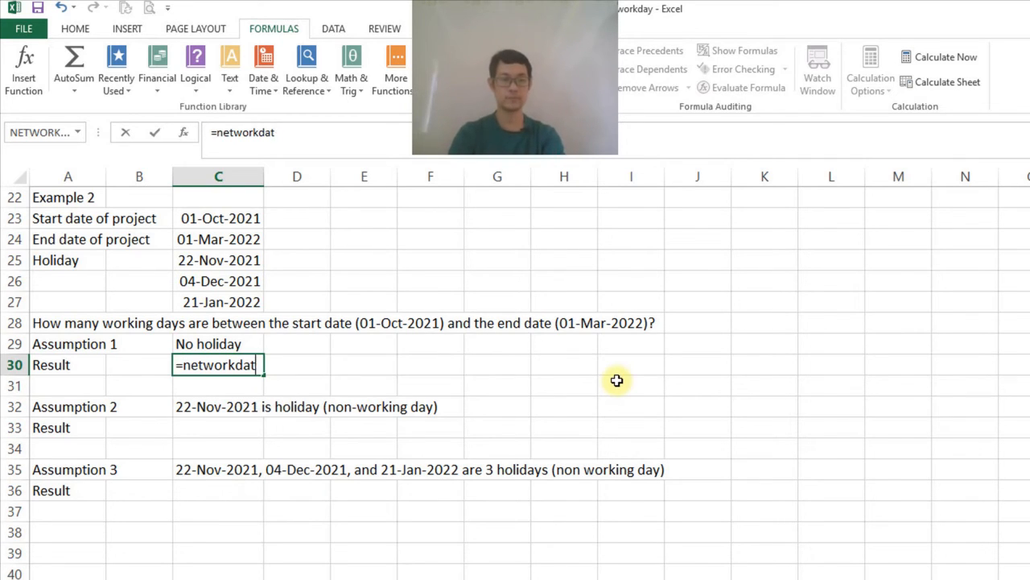
pyautogui.press('BackSpace')
pyautogui.press('BackSpace')
pyautogui.write('ys(')
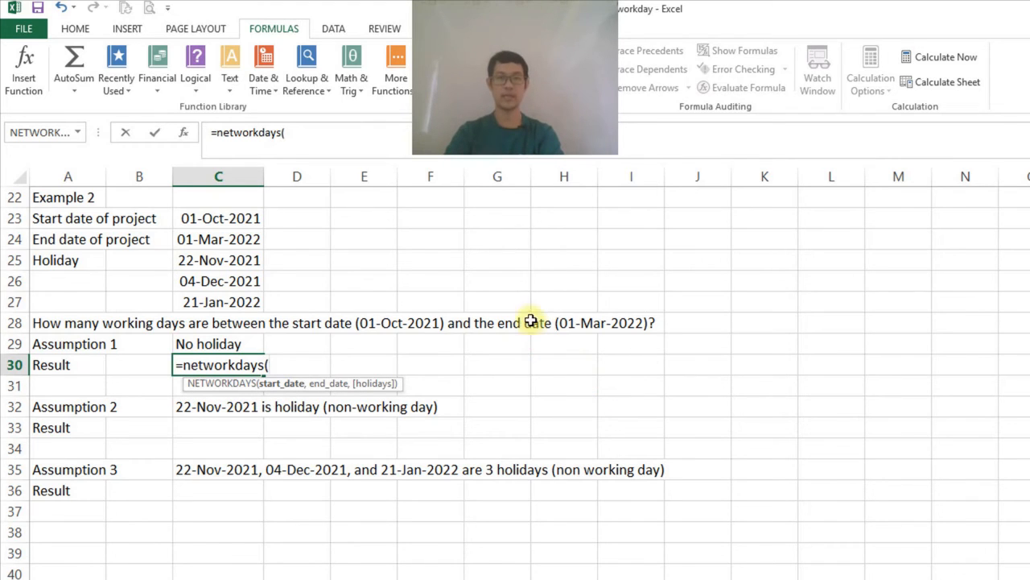
pyautogui.click(197, 218)
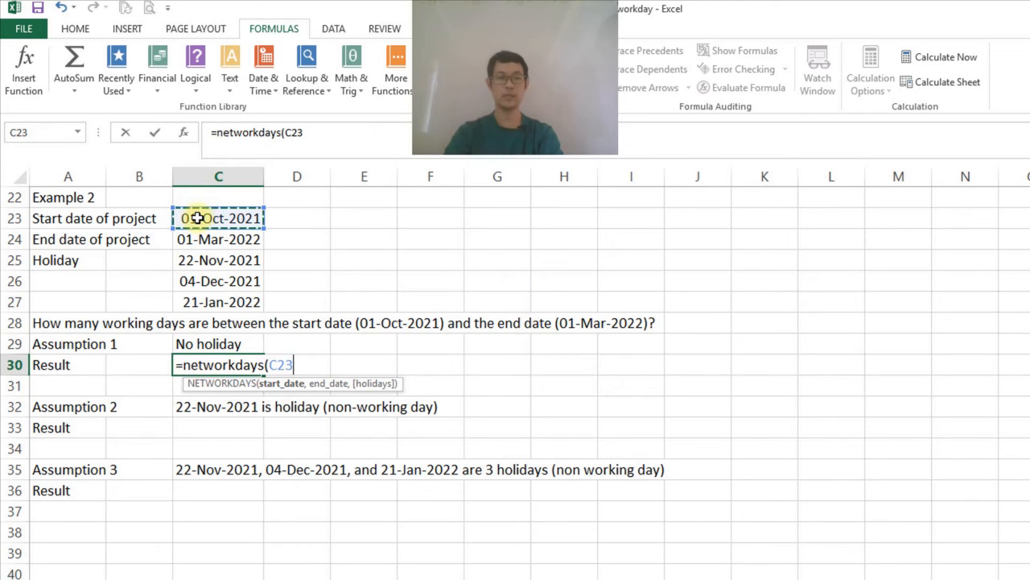
pyautogui.write(',')
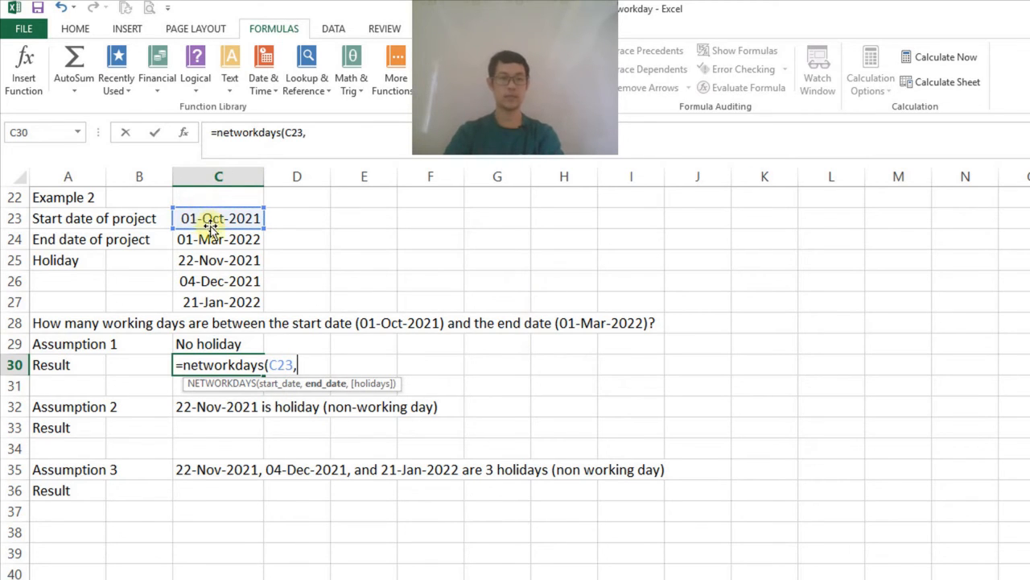
pyautogui.click(228, 240)
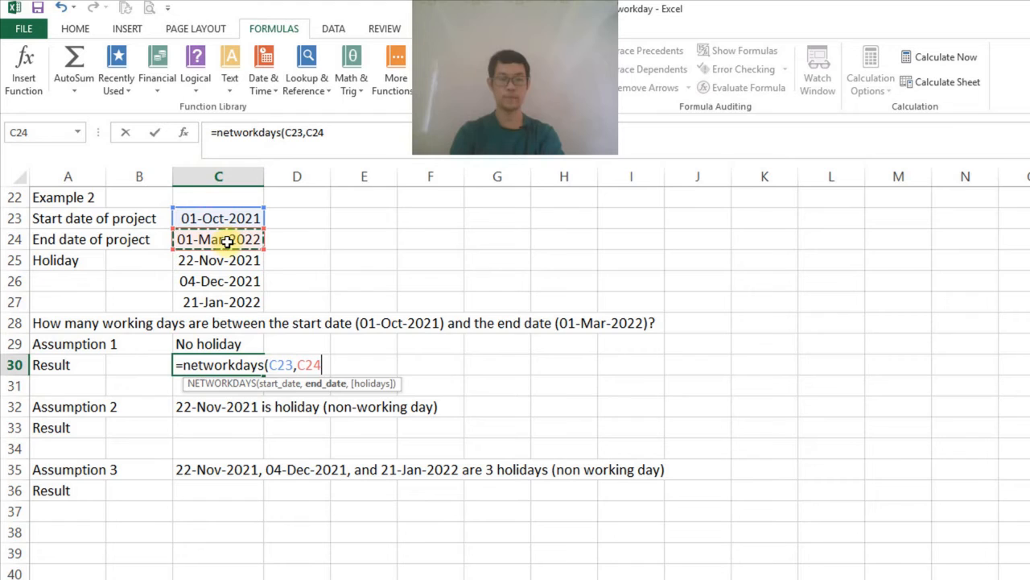
pyautogui.write(')')
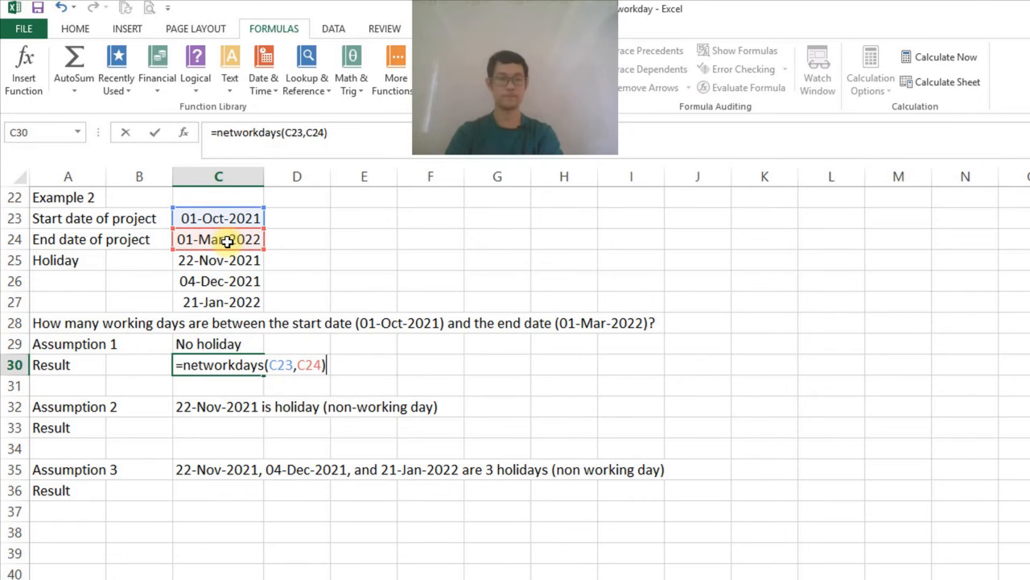
pyautogui.press('Return')
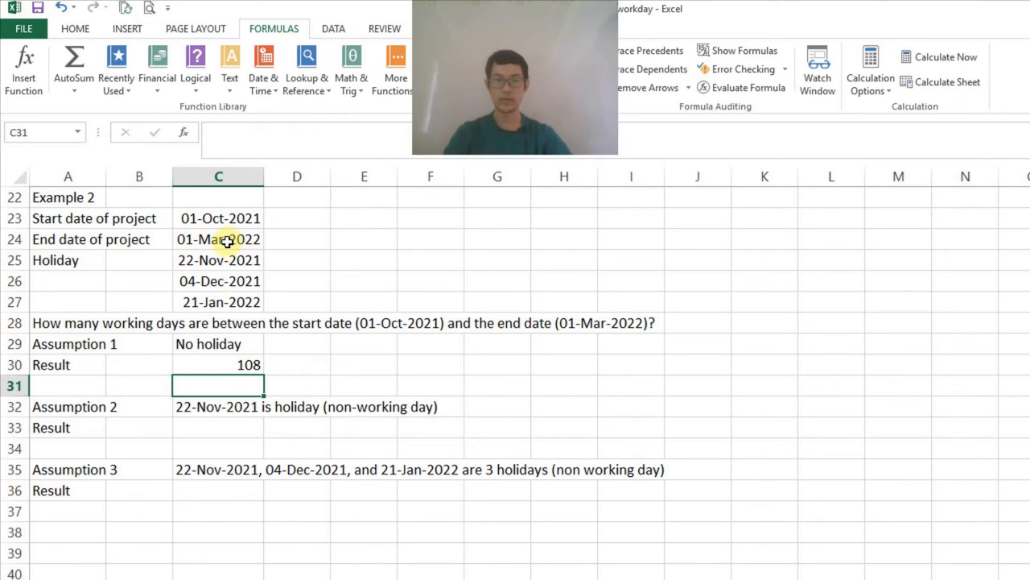
# Enter =networkdays(C23,C24,C25) in C33 to count the working days excluding the 22-Nov-2021 holiday for Assumption 2
pyautogui.click(64, 406)
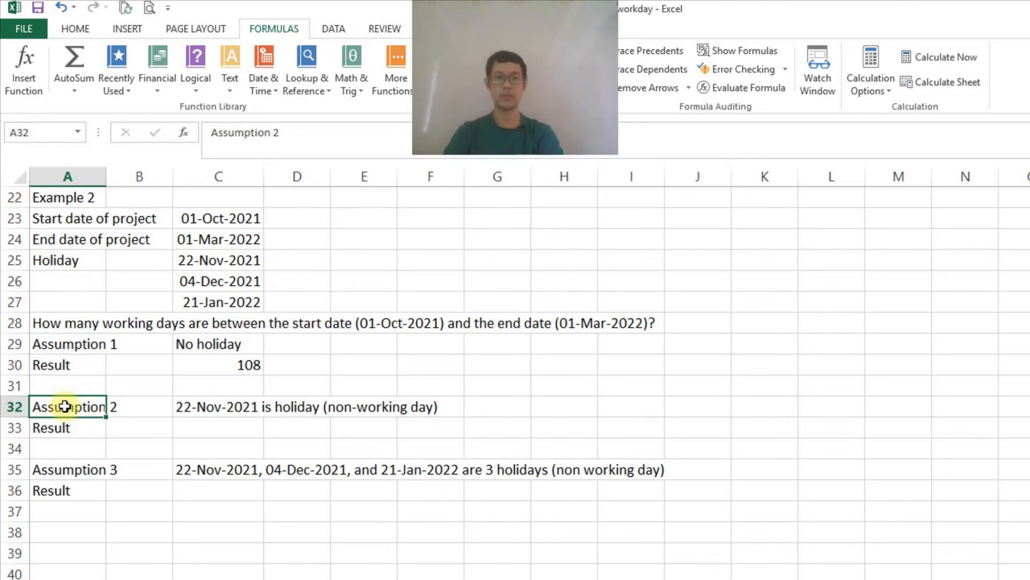
pyautogui.click(231, 424)
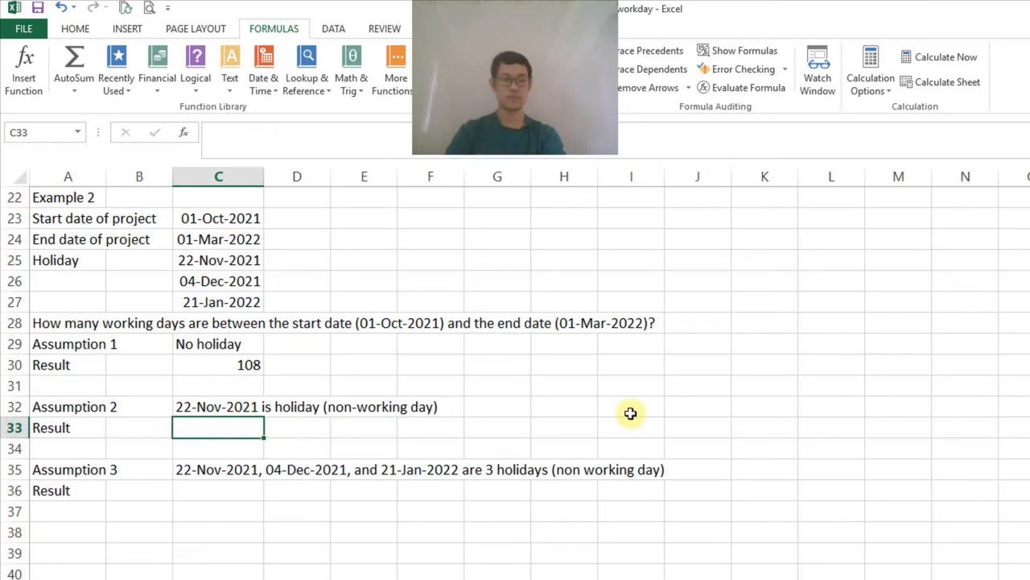
pyautogui.write('=')
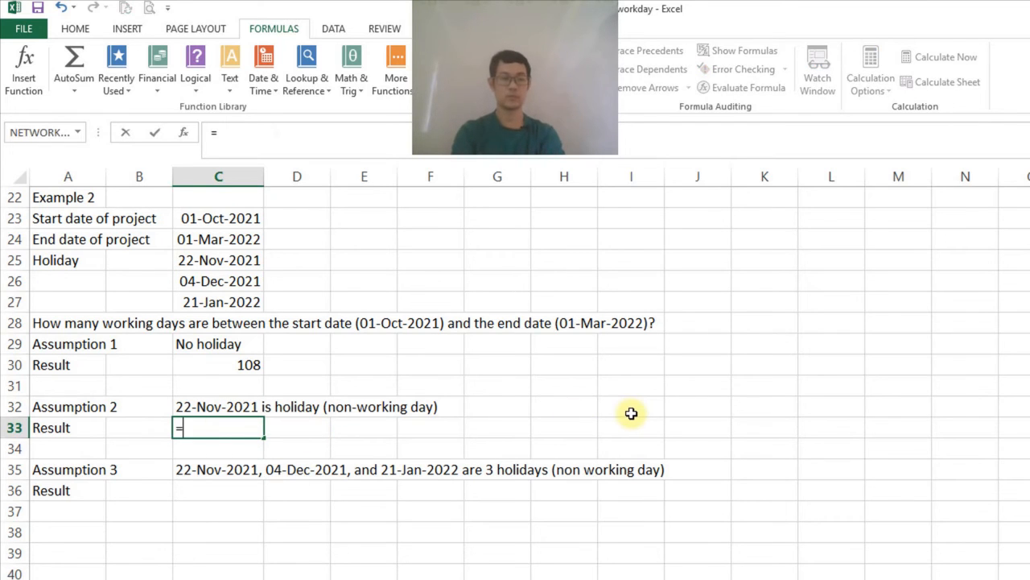
pyautogui.write('netowrk')
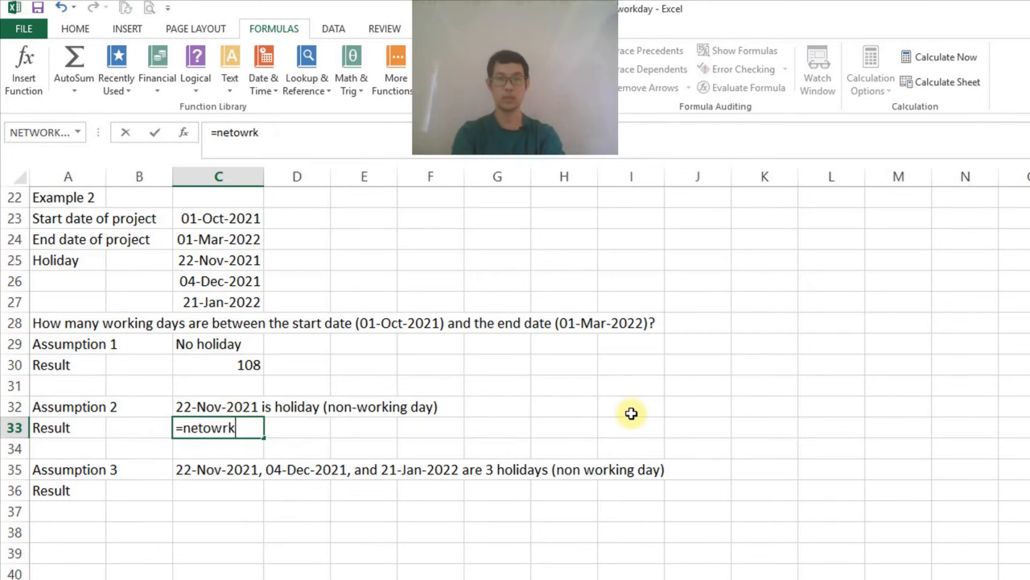
pyautogui.write('days(')
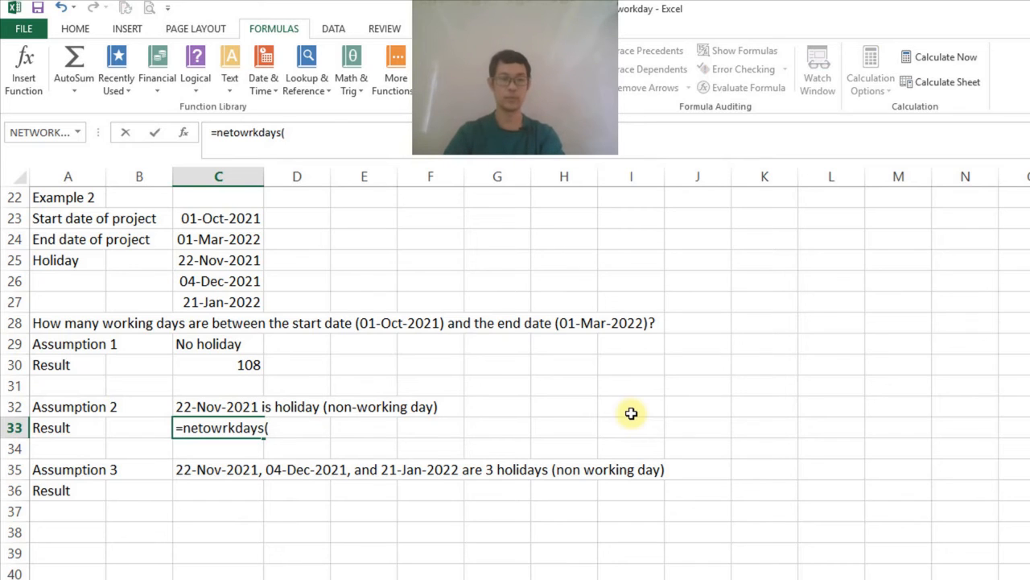
pyautogui.press('BackSpace')
pyautogui.press('BackSpace')
pyautogui.press('BackSpace')
pyautogui.press('BackSpace')
pyautogui.press('BackSpace')
pyautogui.press('BackSpace')
pyautogui.press('BackSpace')
pyautogui.press('BackSpace')
pyautogui.press('BackSpace')
pyautogui.write('workdays(')
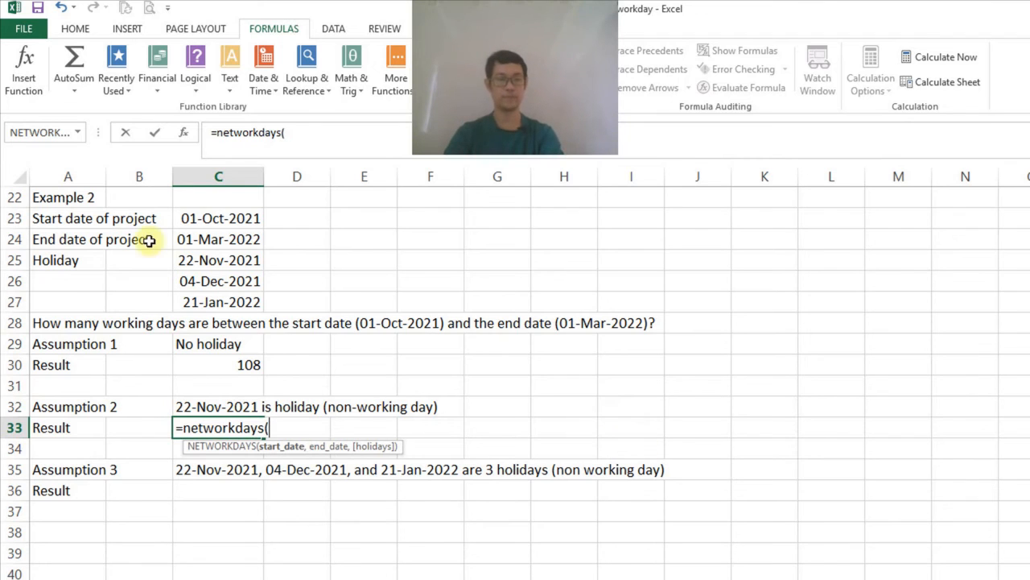
pyautogui.click(240, 218)
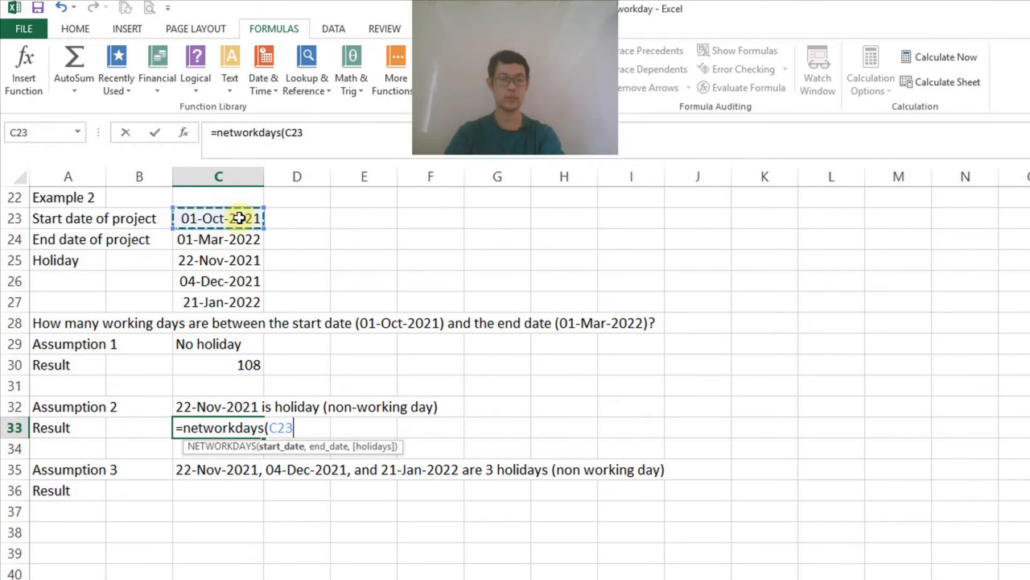
pyautogui.write(',')
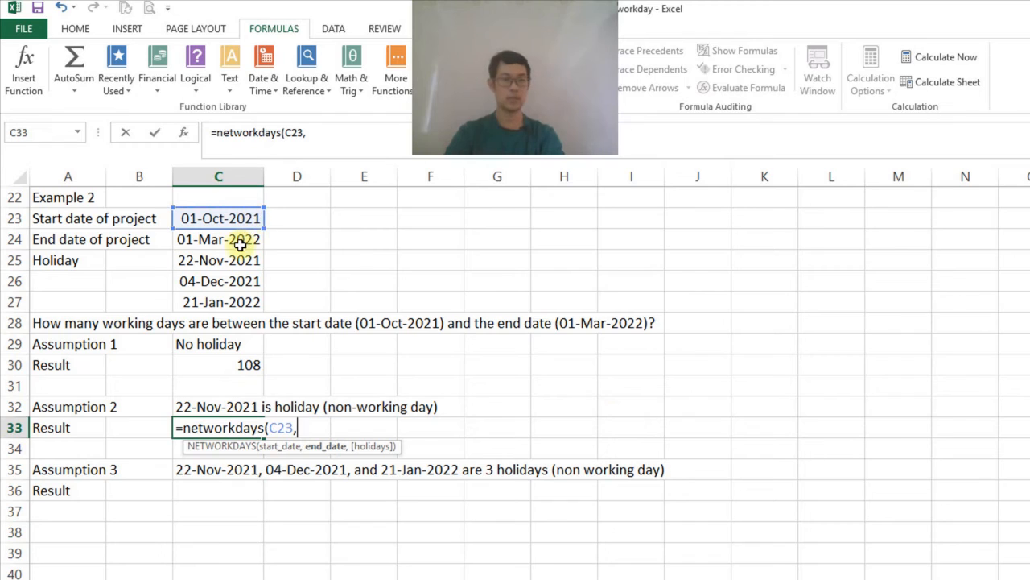
pyautogui.click(237, 239)
pyautogui.write(',')
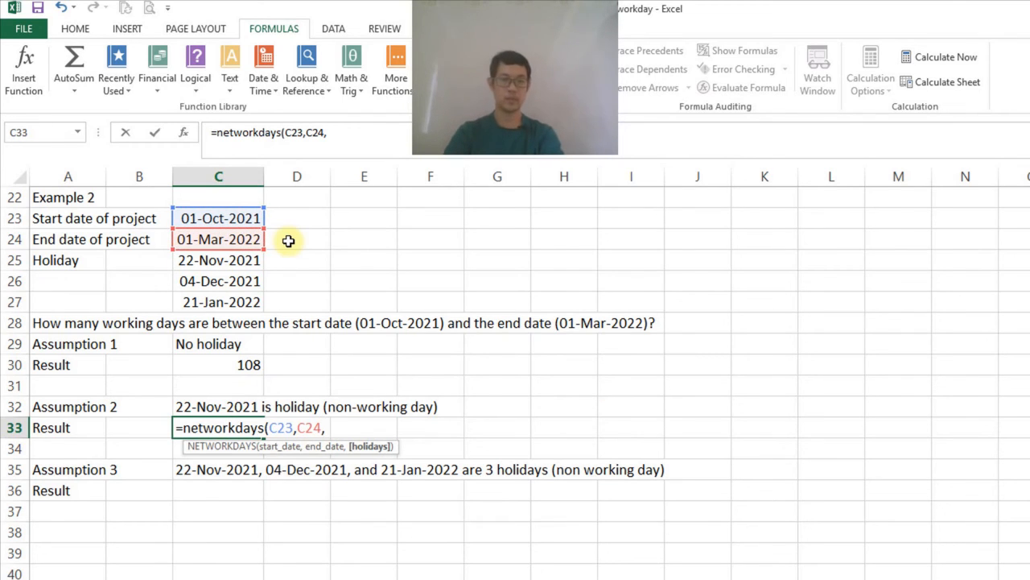
pyautogui.click(233, 263)
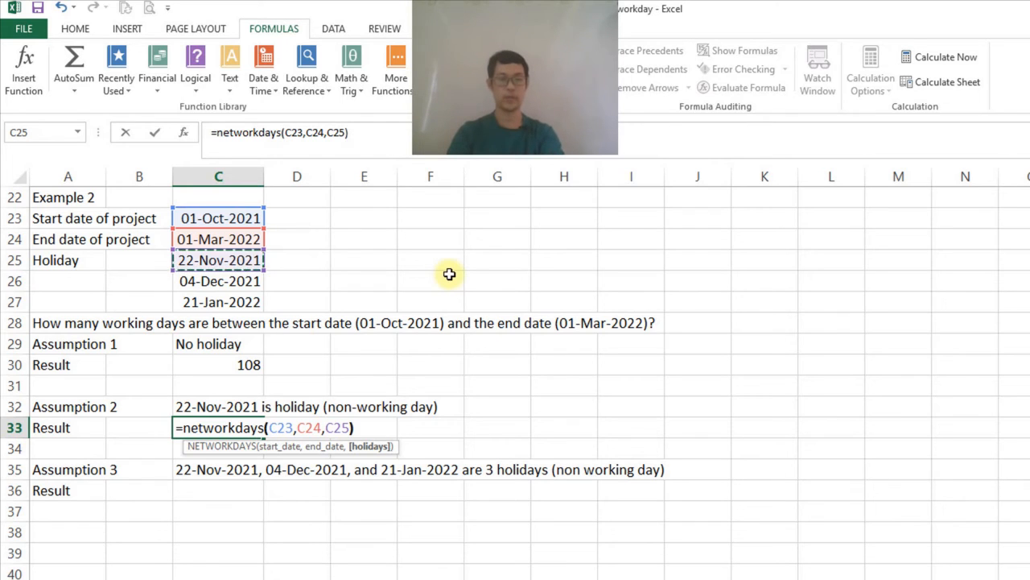
pyautogui.press('Return')
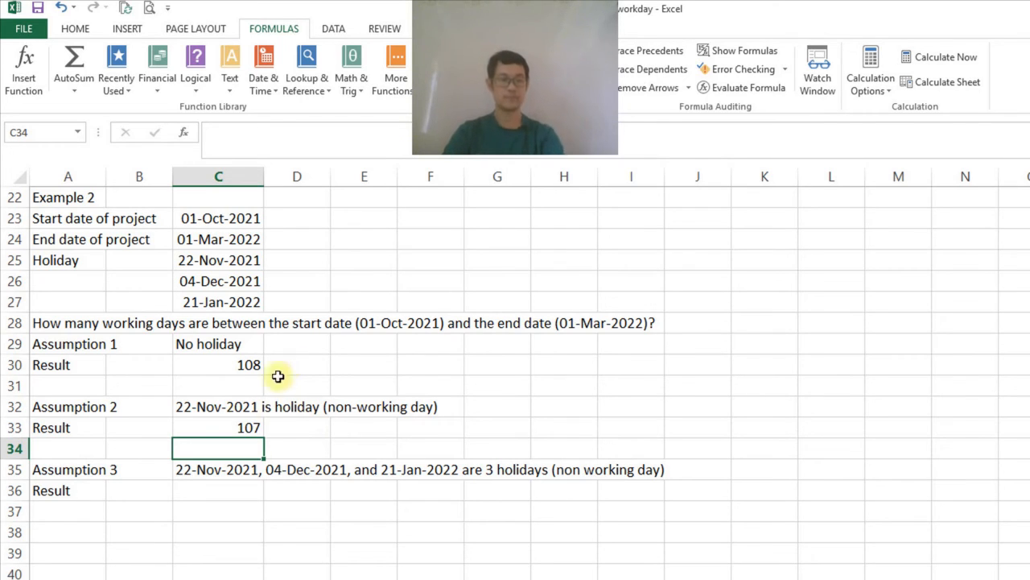
# Enter =networkdays(C23,C24,C25:C27) in C36 to count the working days excluding all three holidays for Assumption 3
pyautogui.click(200, 488)
pyautogui.moveTo(239, 260); pyautogui.dragTo(246, 298)
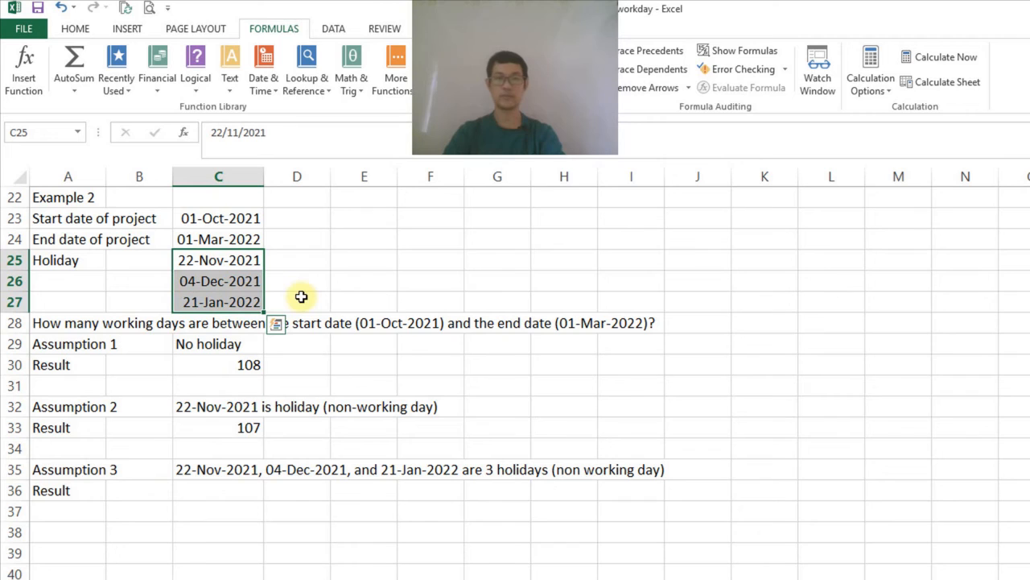
pyautogui.click(237, 489)
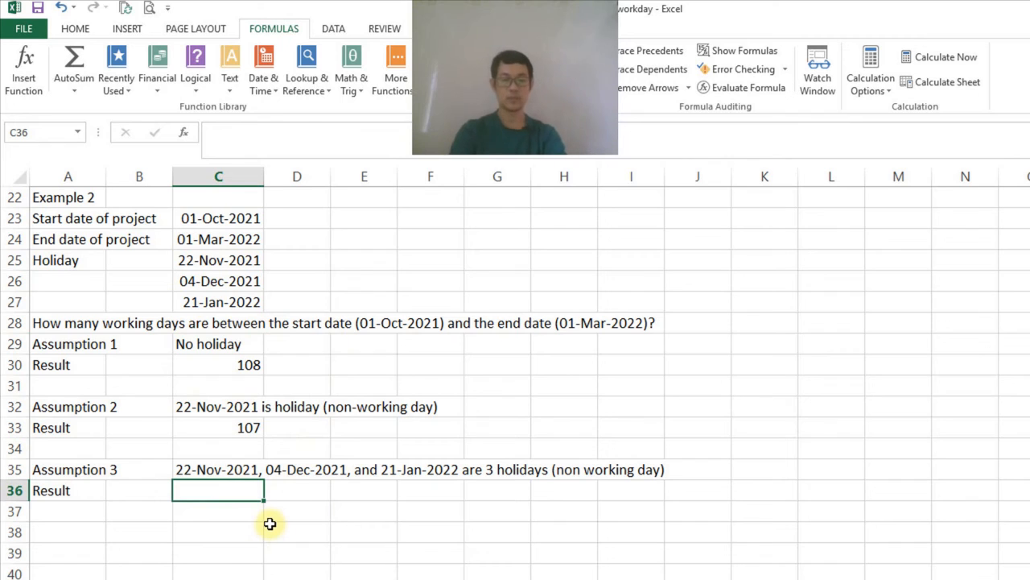
pyautogui.write('=n')
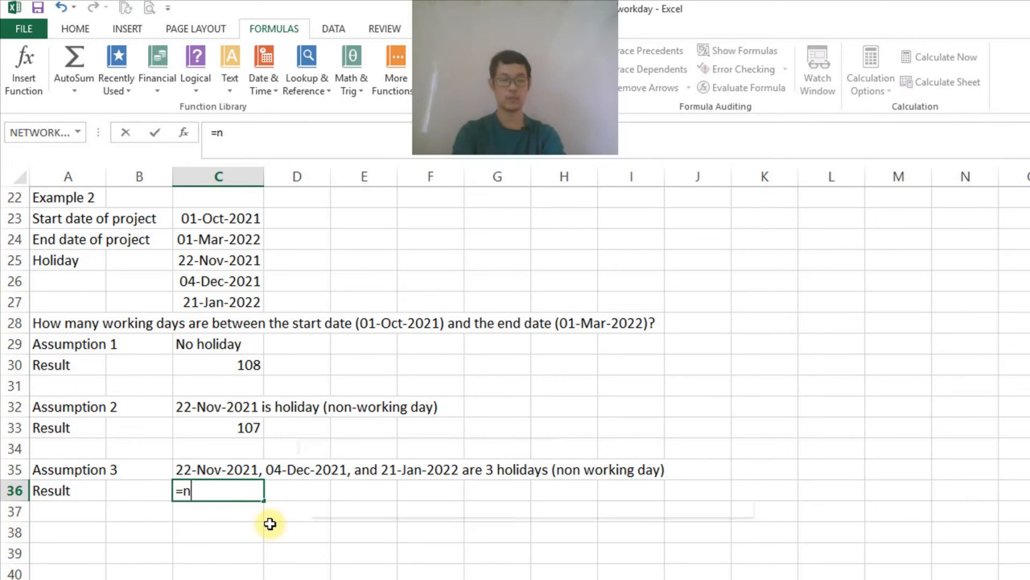
pyautogui.write('etworkdays')
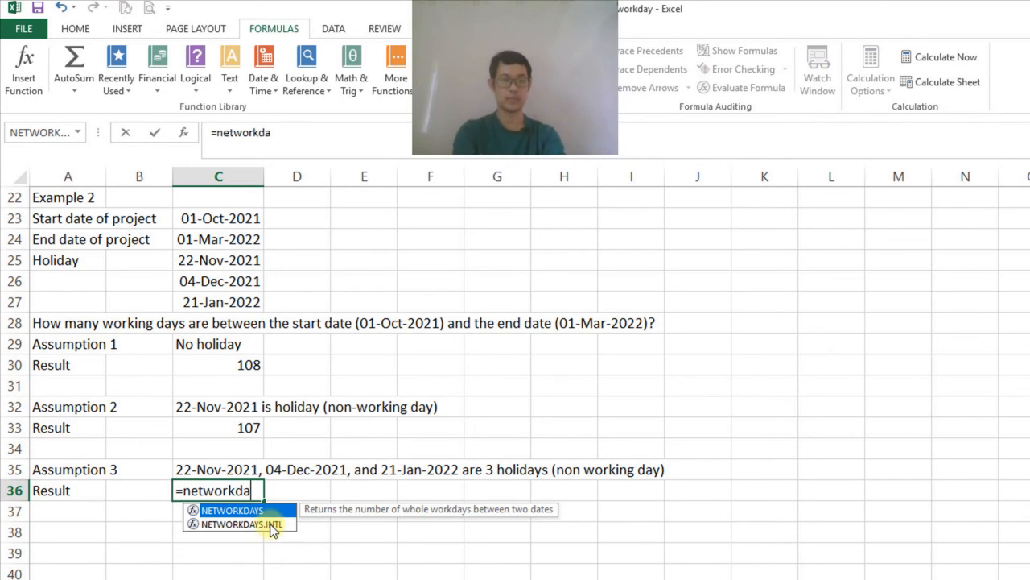
pyautogui.press('BackSpace')
pyautogui.write('s(')
pyautogui.click(226, 218)
pyautogui.write(',')
pyautogui.click(220, 241)
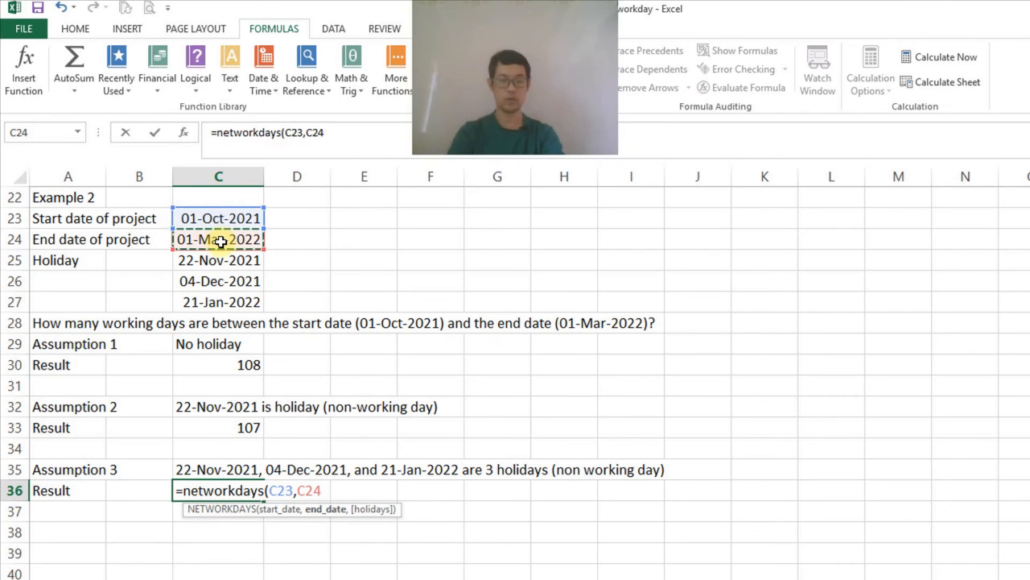
pyautogui.write(',')
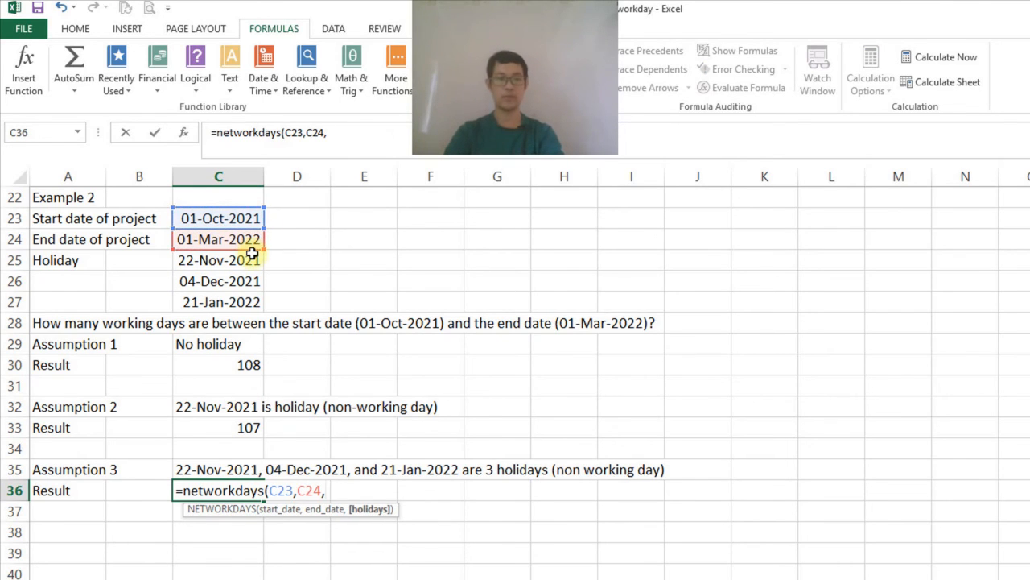
pyautogui.moveTo(252, 256); pyautogui.dragTo(244, 302)
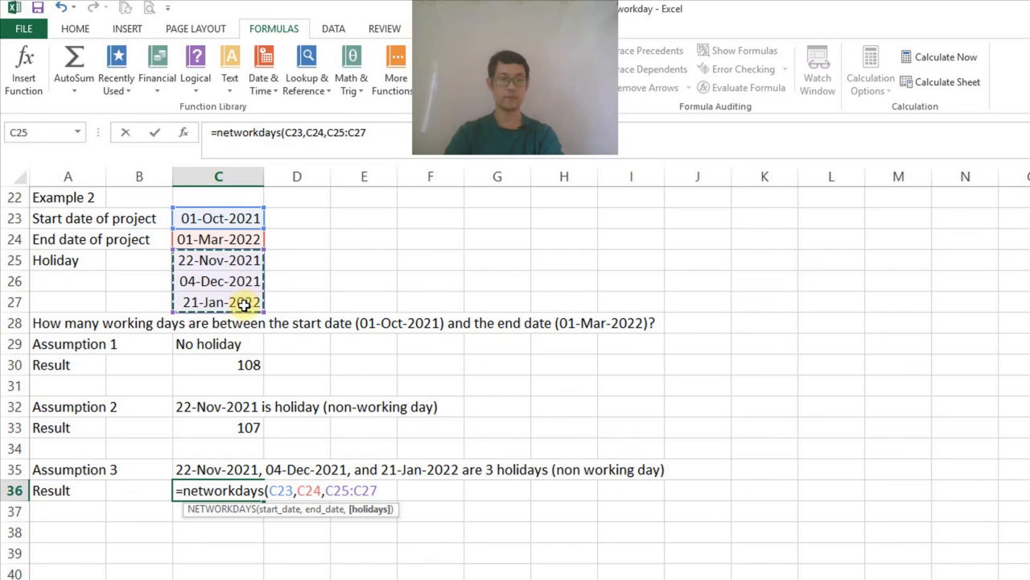
pyautogui.write(')')
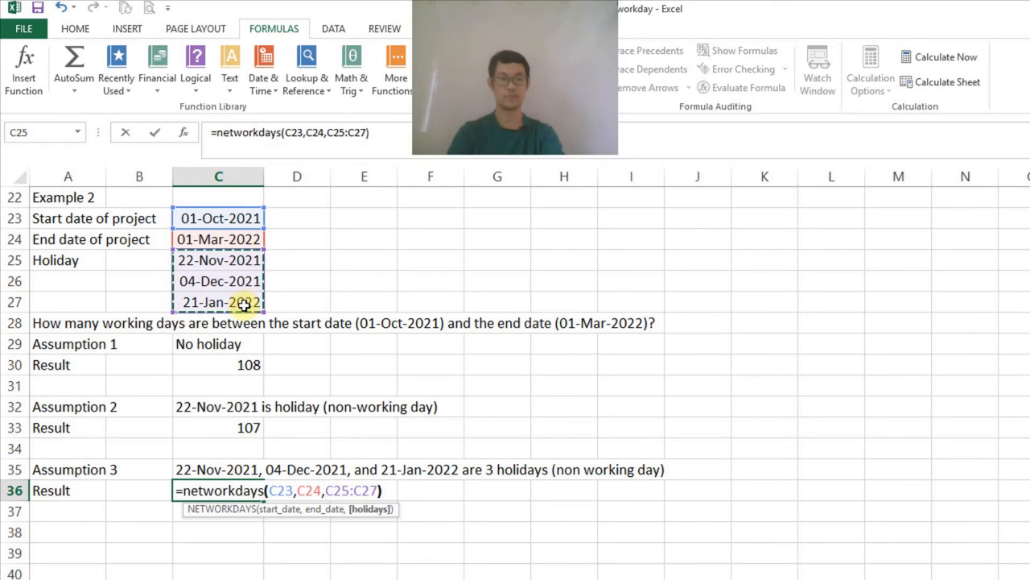
pyautogui.press('Return')
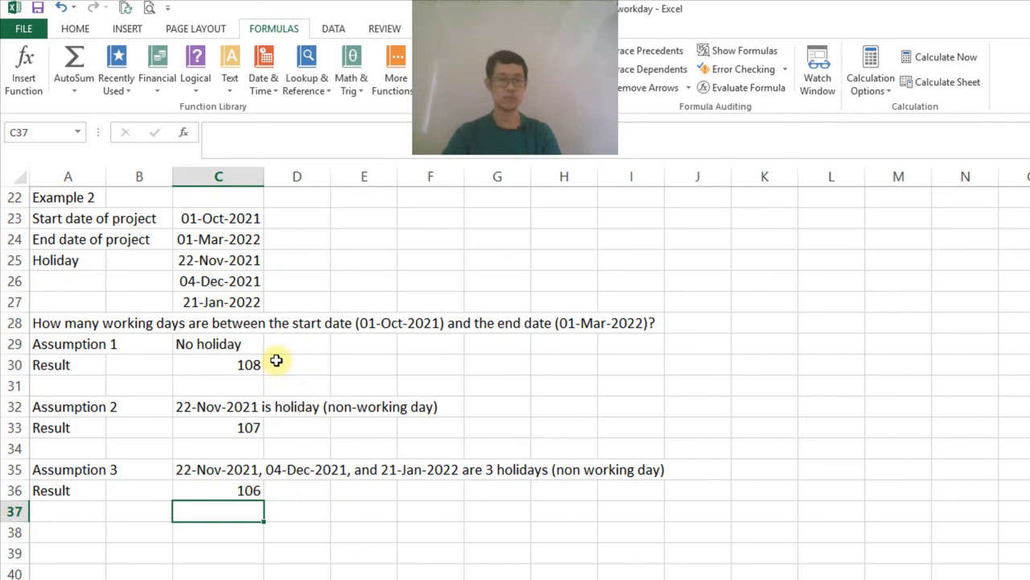
pyautogui.moveTo(235, 260); pyautogui.dragTo(244, 301)
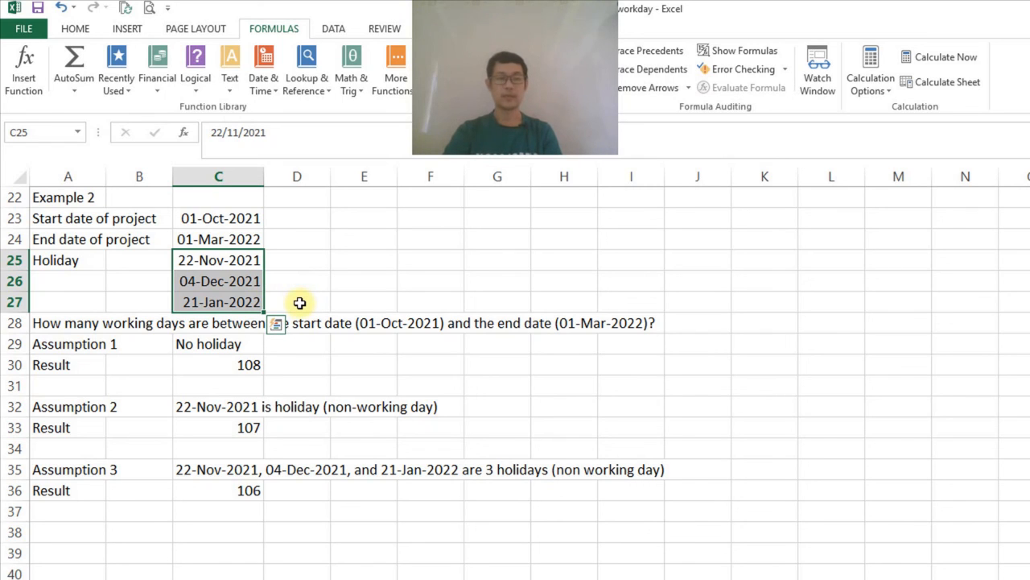
pyautogui.click(278, 511)
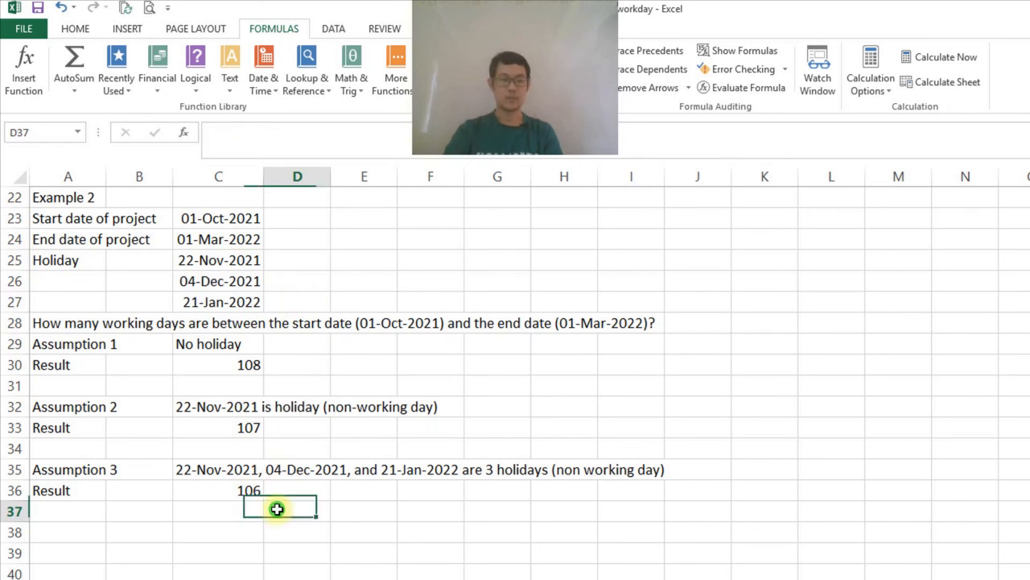